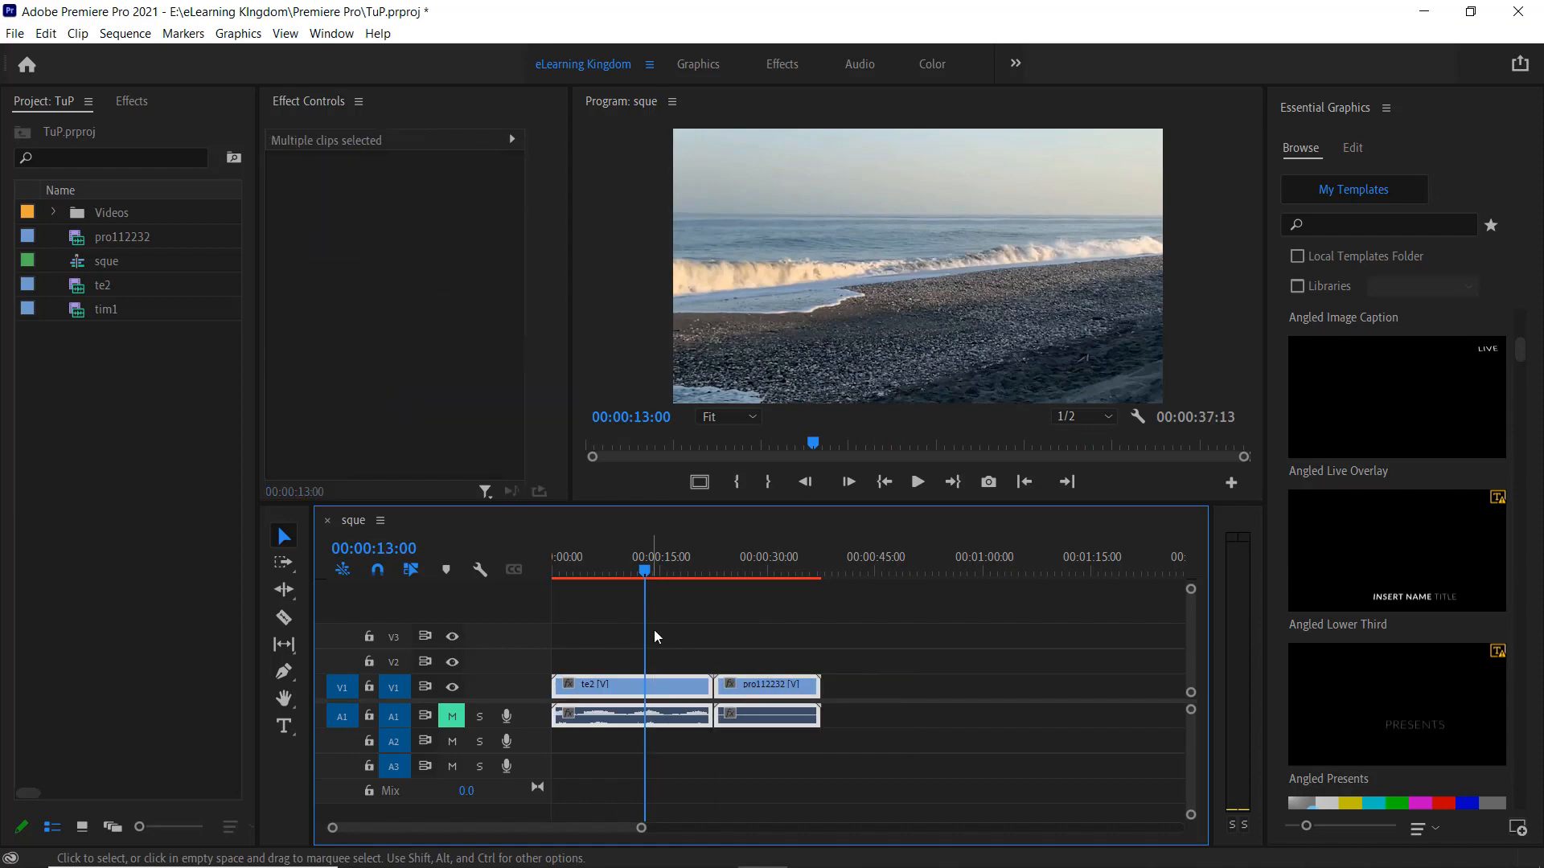
left_click_drag(644, 561, 616, 628)
left_click(666, 638)
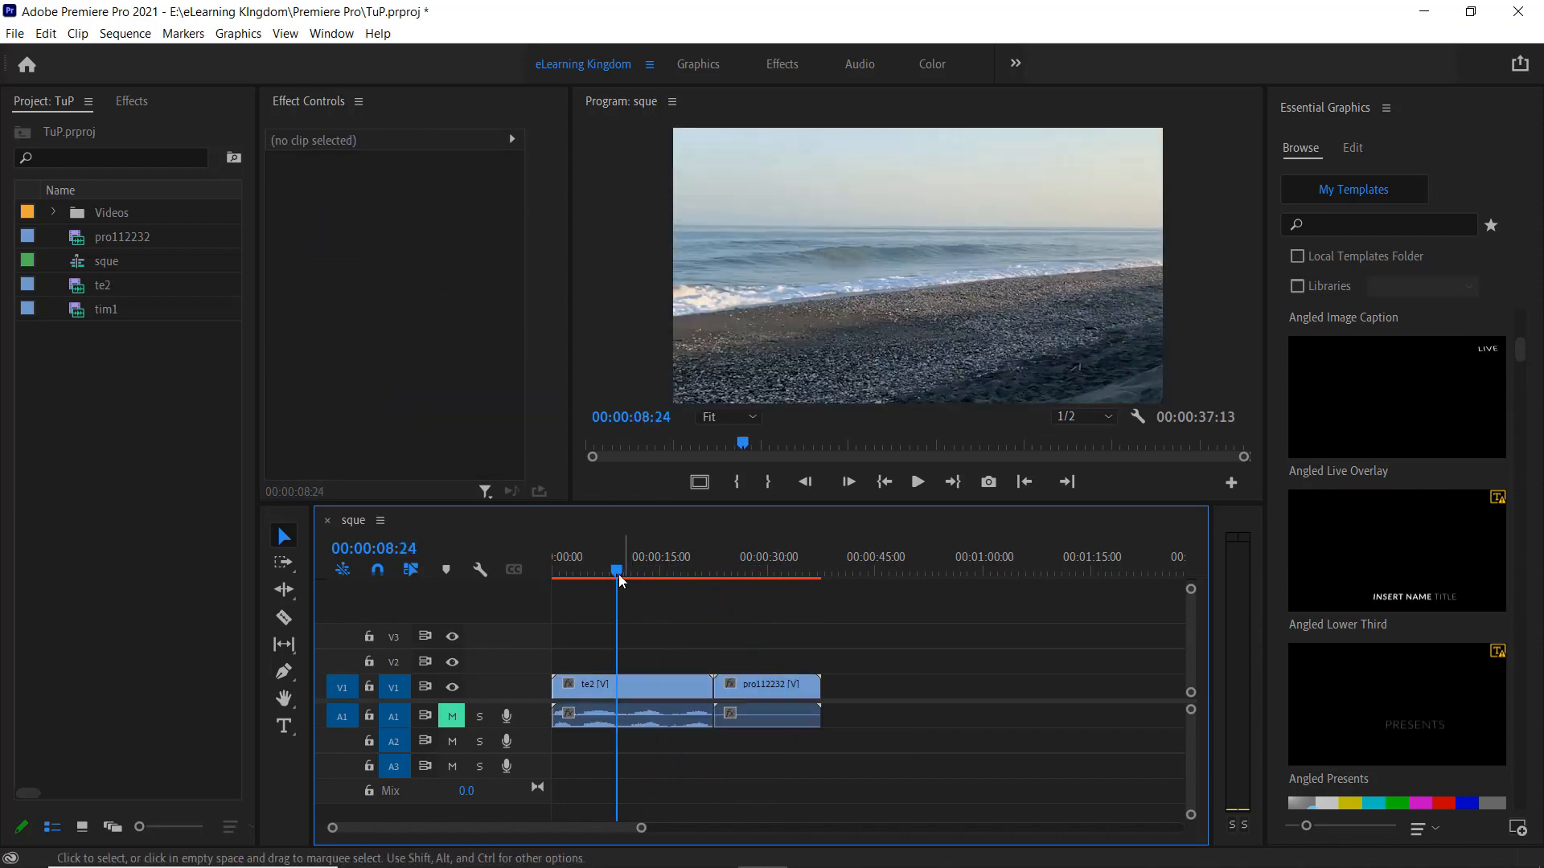
left_click_drag(619, 574, 642, 609)
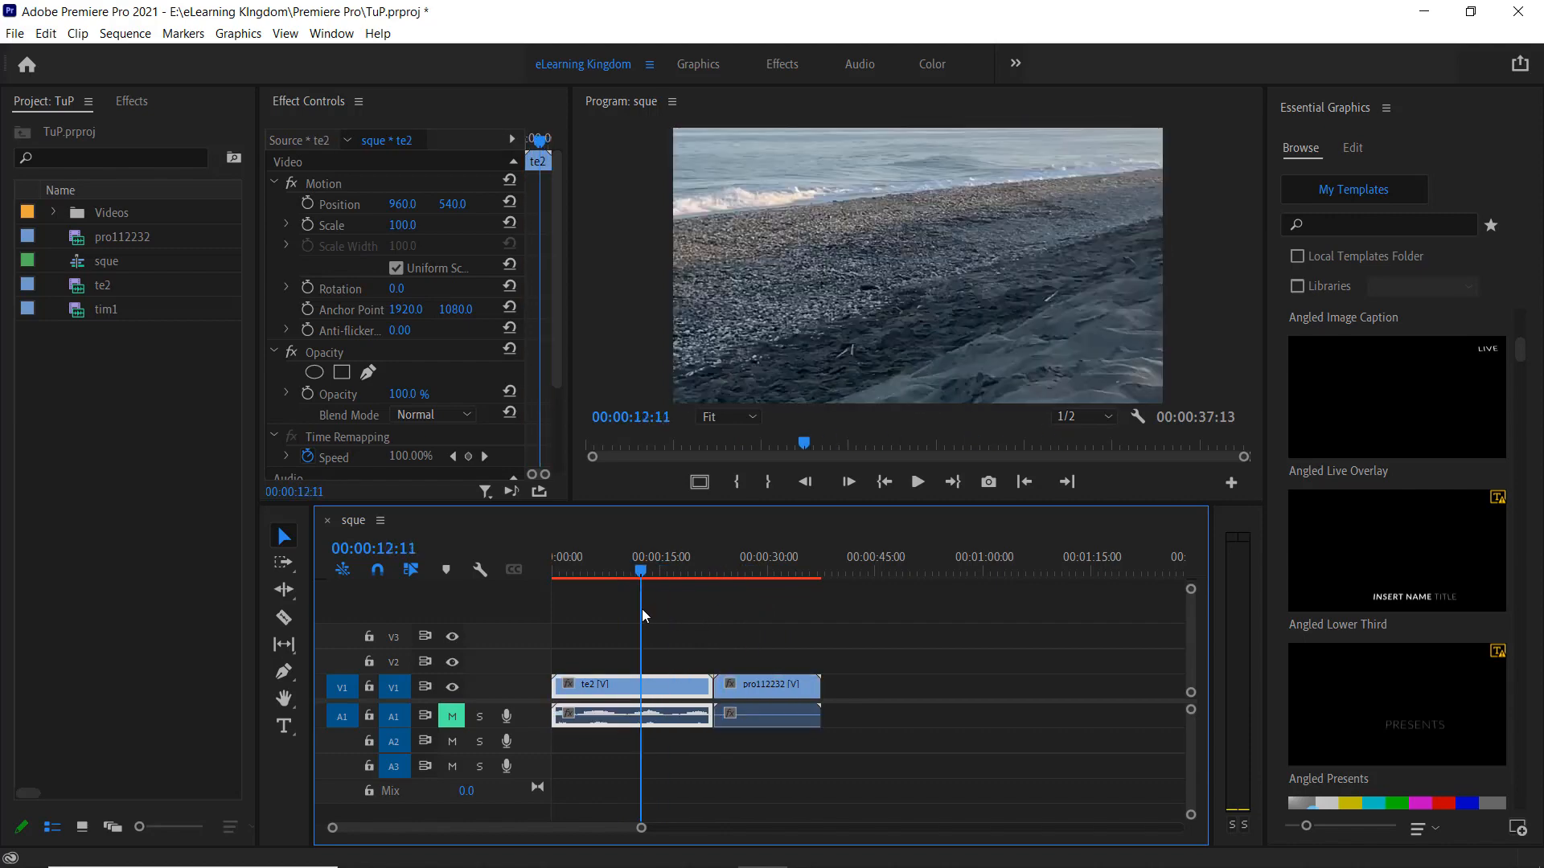
left_click(865, 720)
left_click_drag(862, 718, 680, 665)
left_click_drag(637, 573, 632, 617)
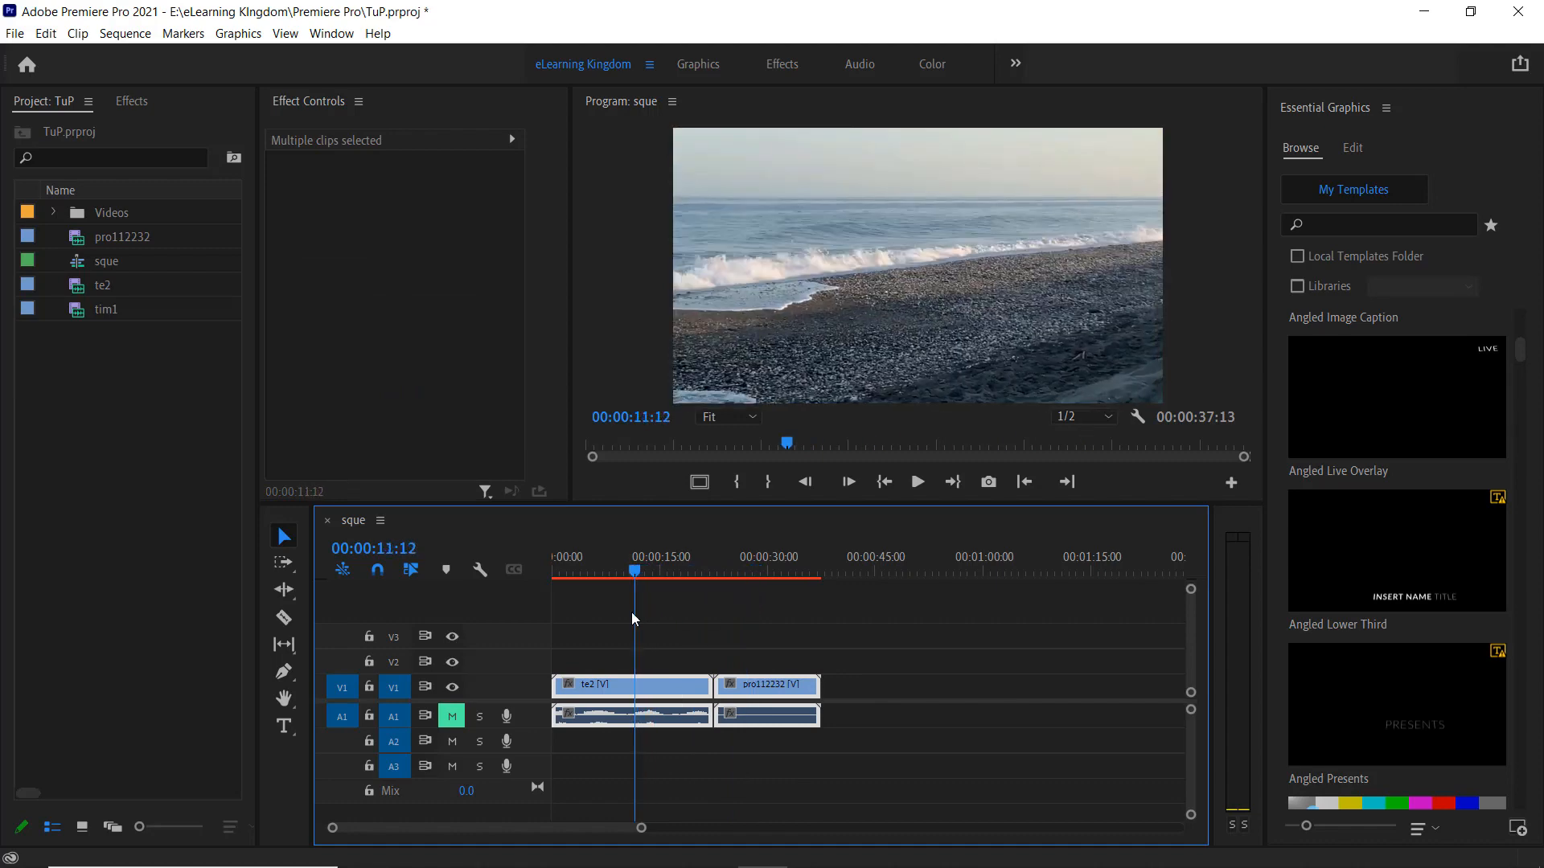
left_click(848, 663)
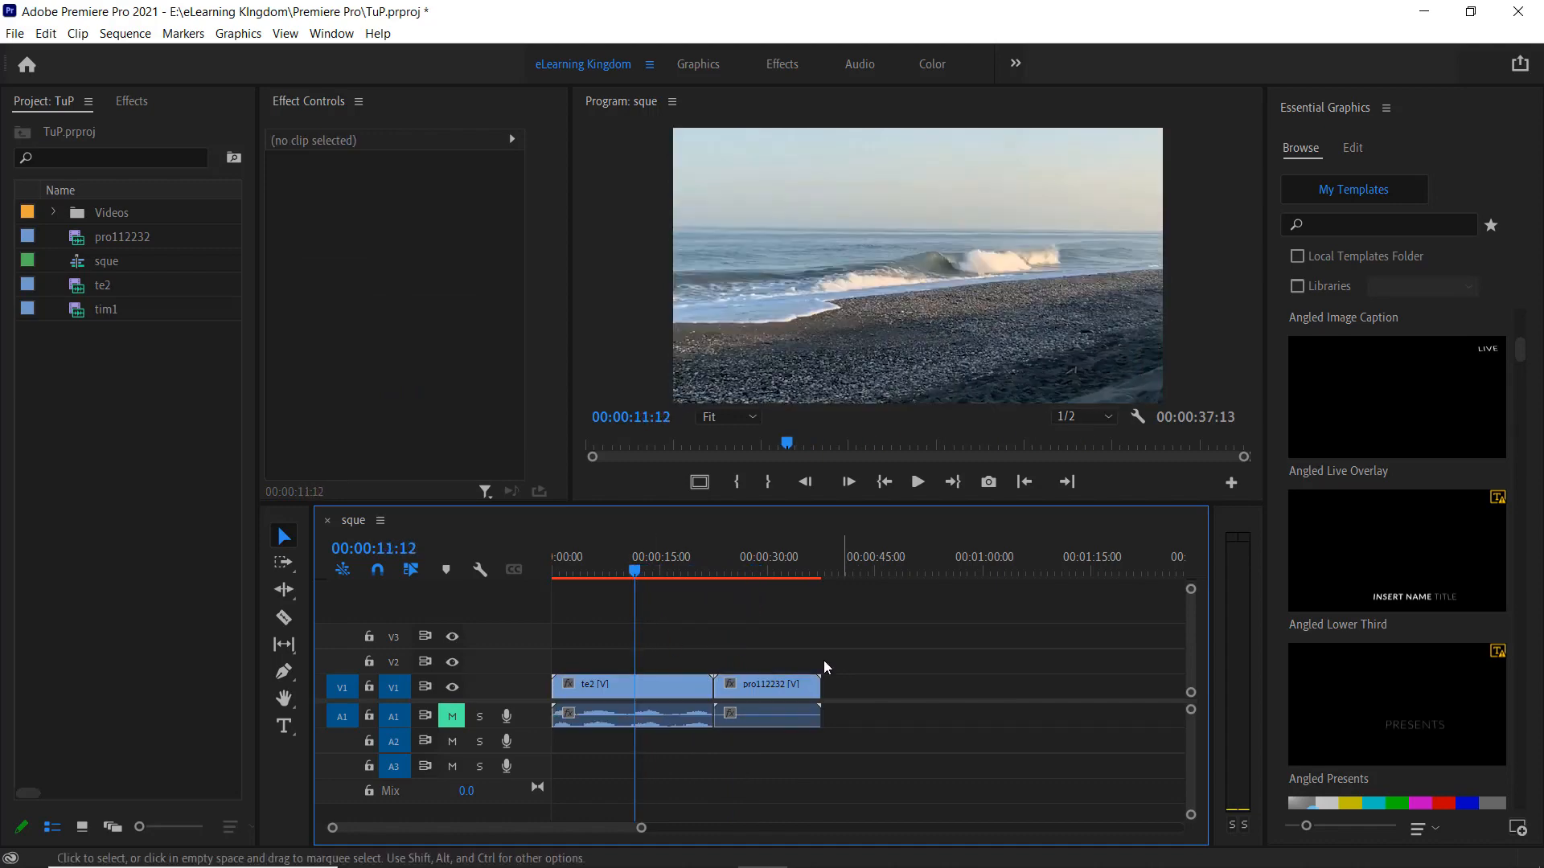
Step: Find the Crop video effect by searching for "crop" and apply it to the te2 clip on track V1
left_click(655, 684)
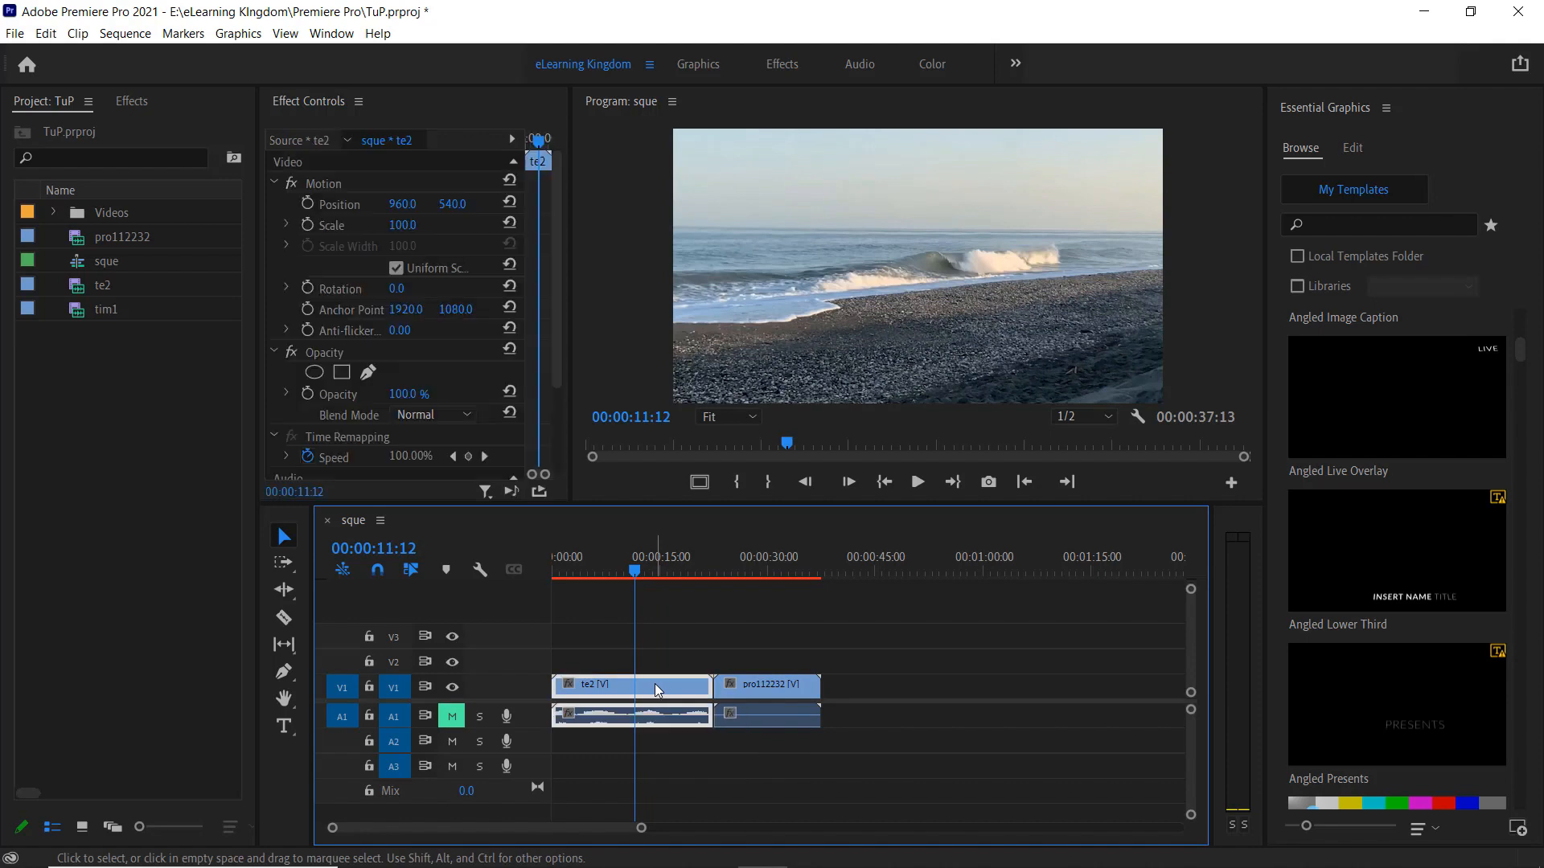
left_click(127, 101)
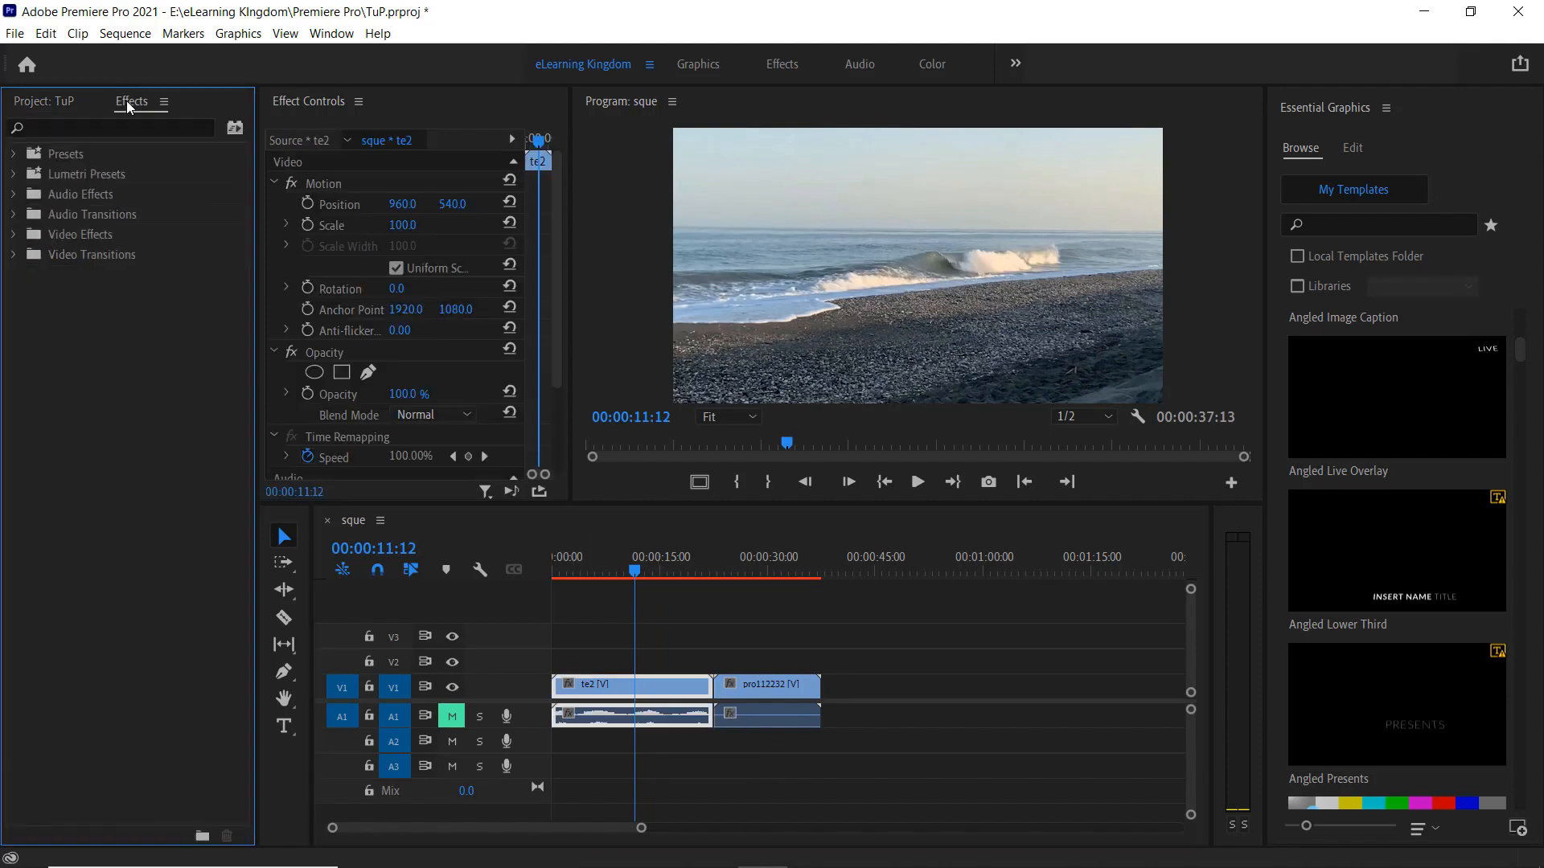
left_click(102, 128)
type("c")
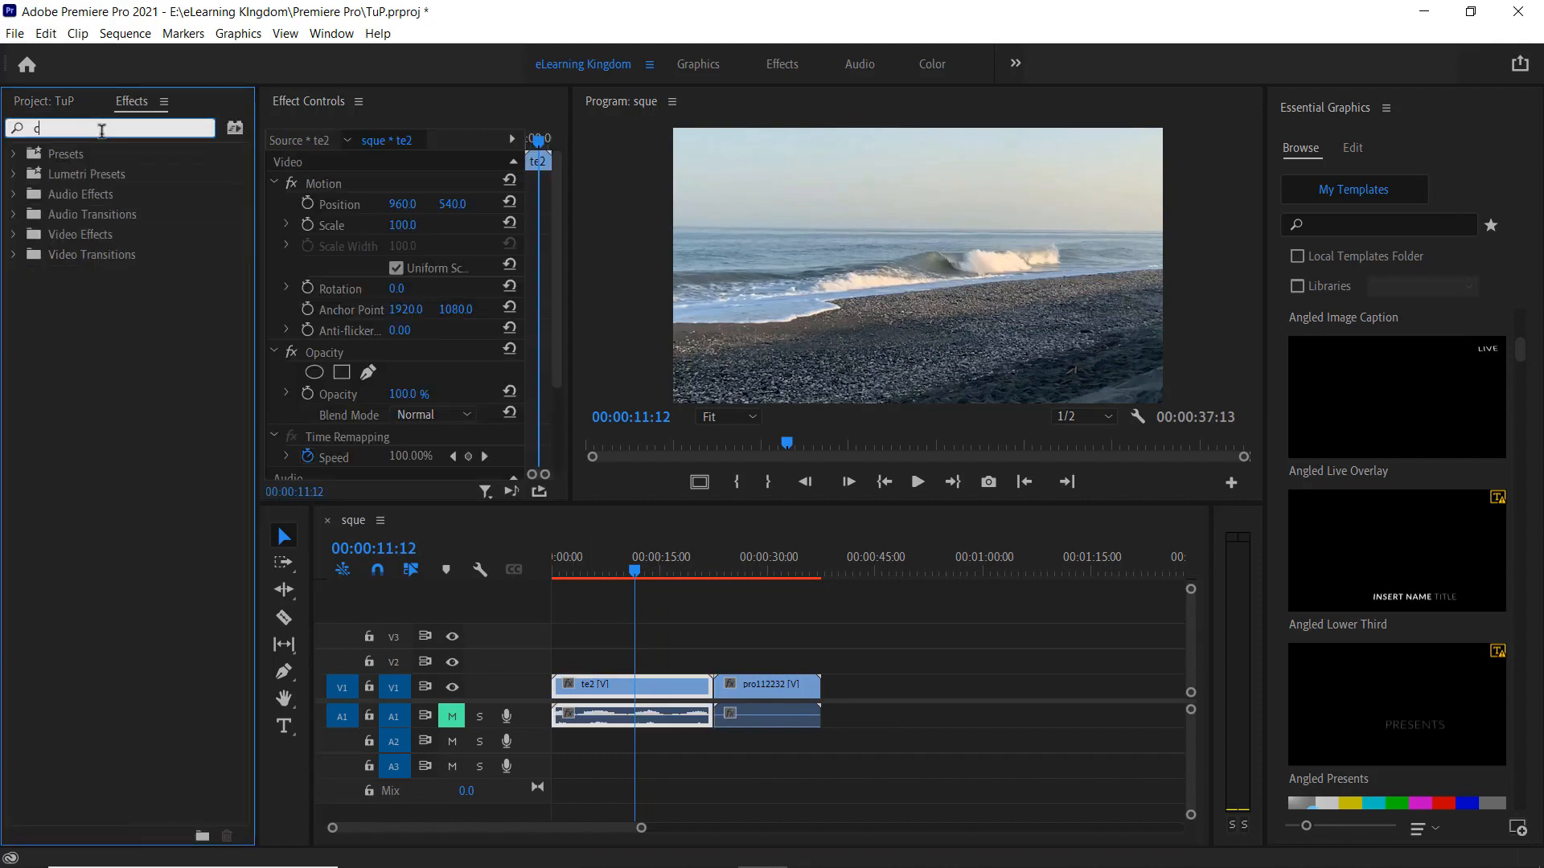
type("rop")
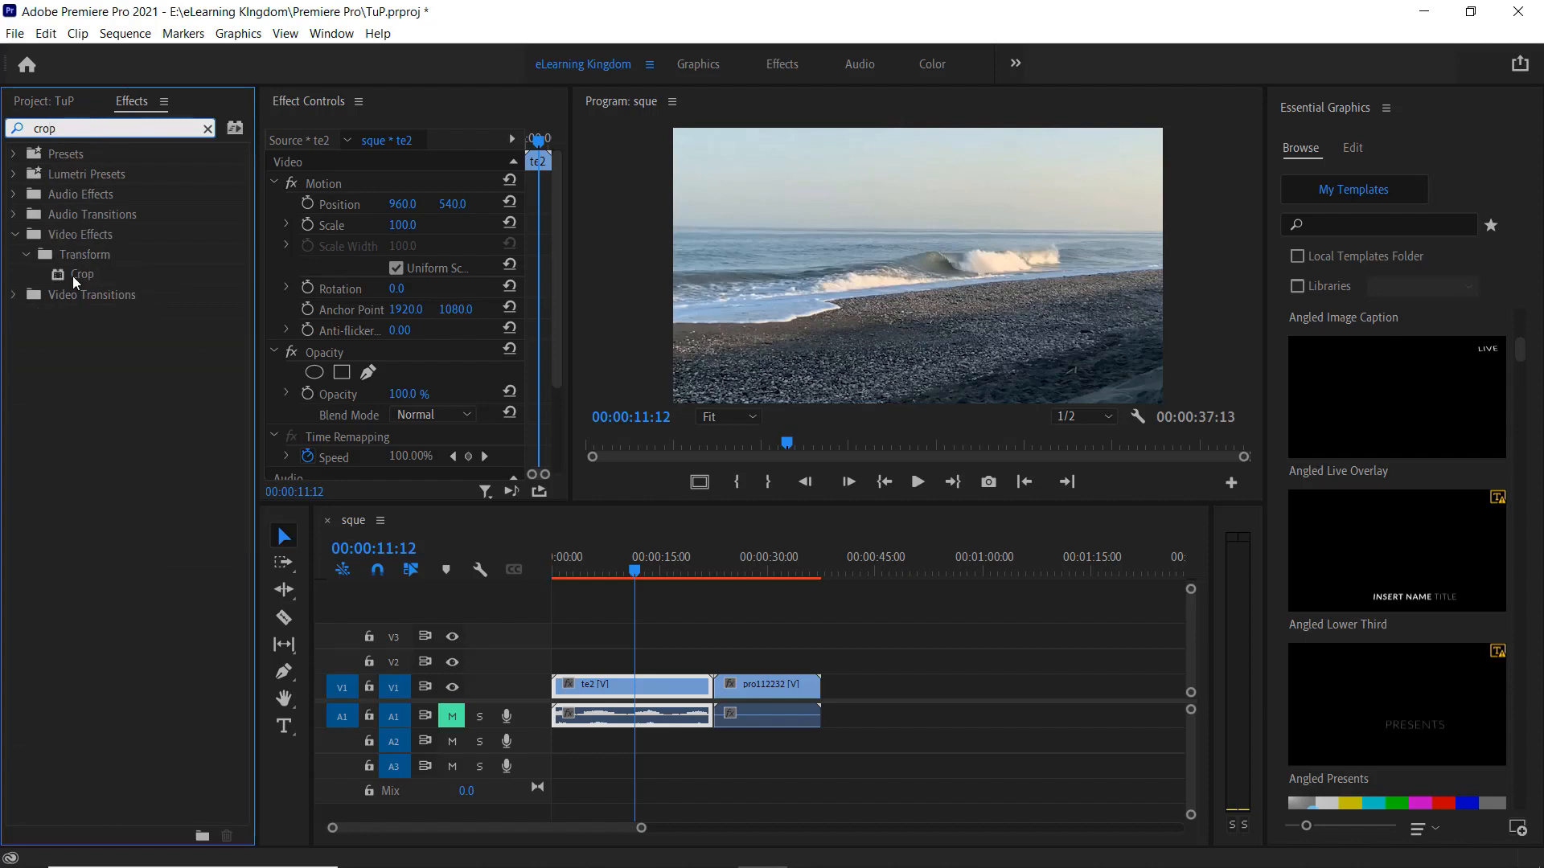
left_click(71, 276)
left_click_drag(84, 275, 645, 688)
Step: Set the te2 clip's Crop effect to 15% at both the top and the bottom
mouse_move(624, 570)
left_mouse_down()
mouse_move(596, 574)
mouse_move(608, 574)
left_mouse_up()
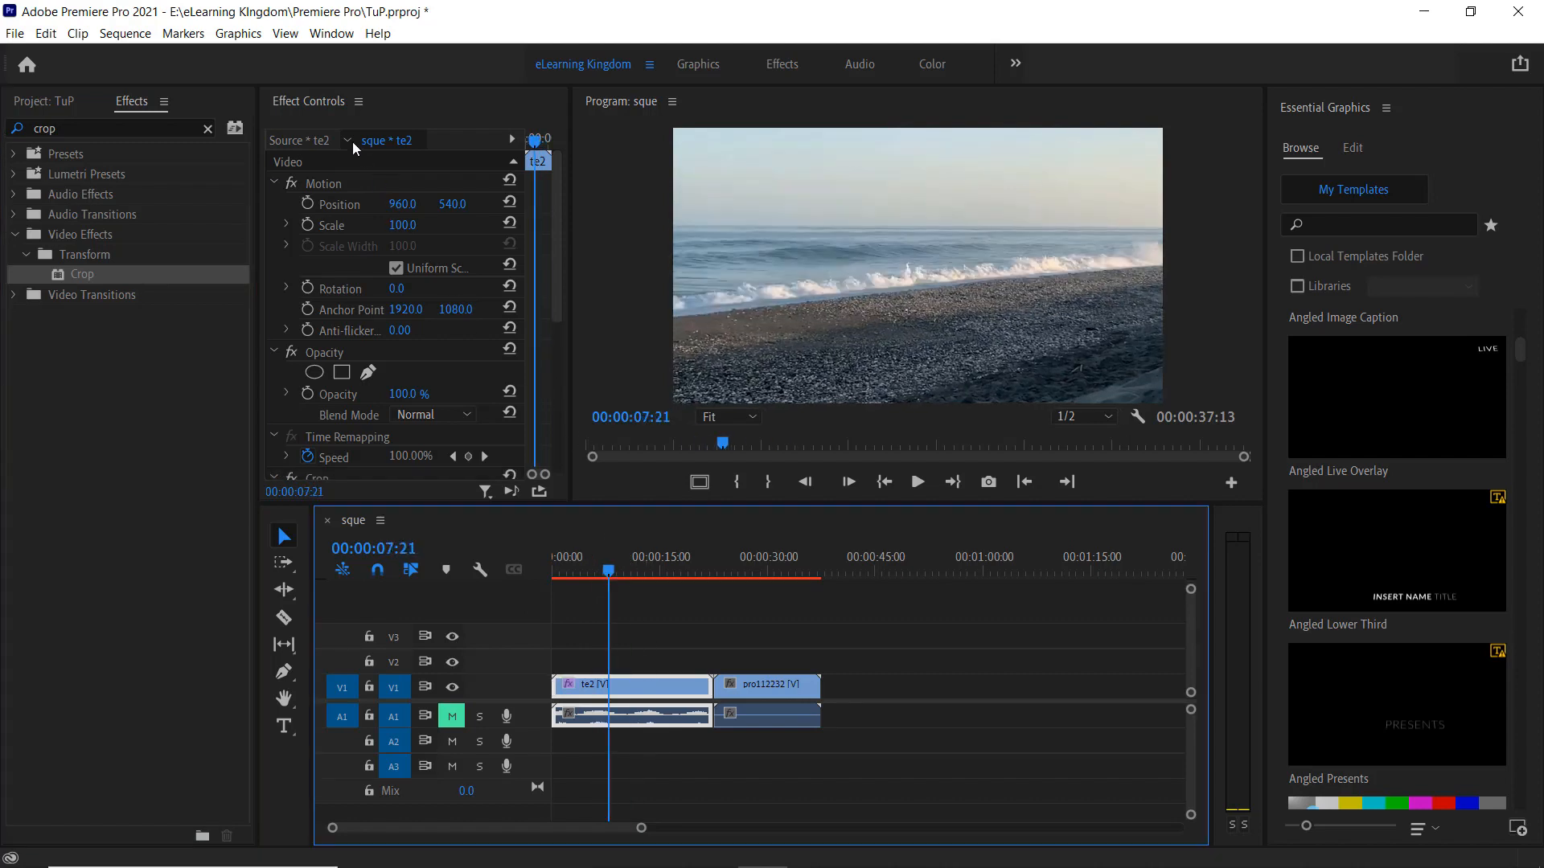
scroll(394, 306, "down", 3)
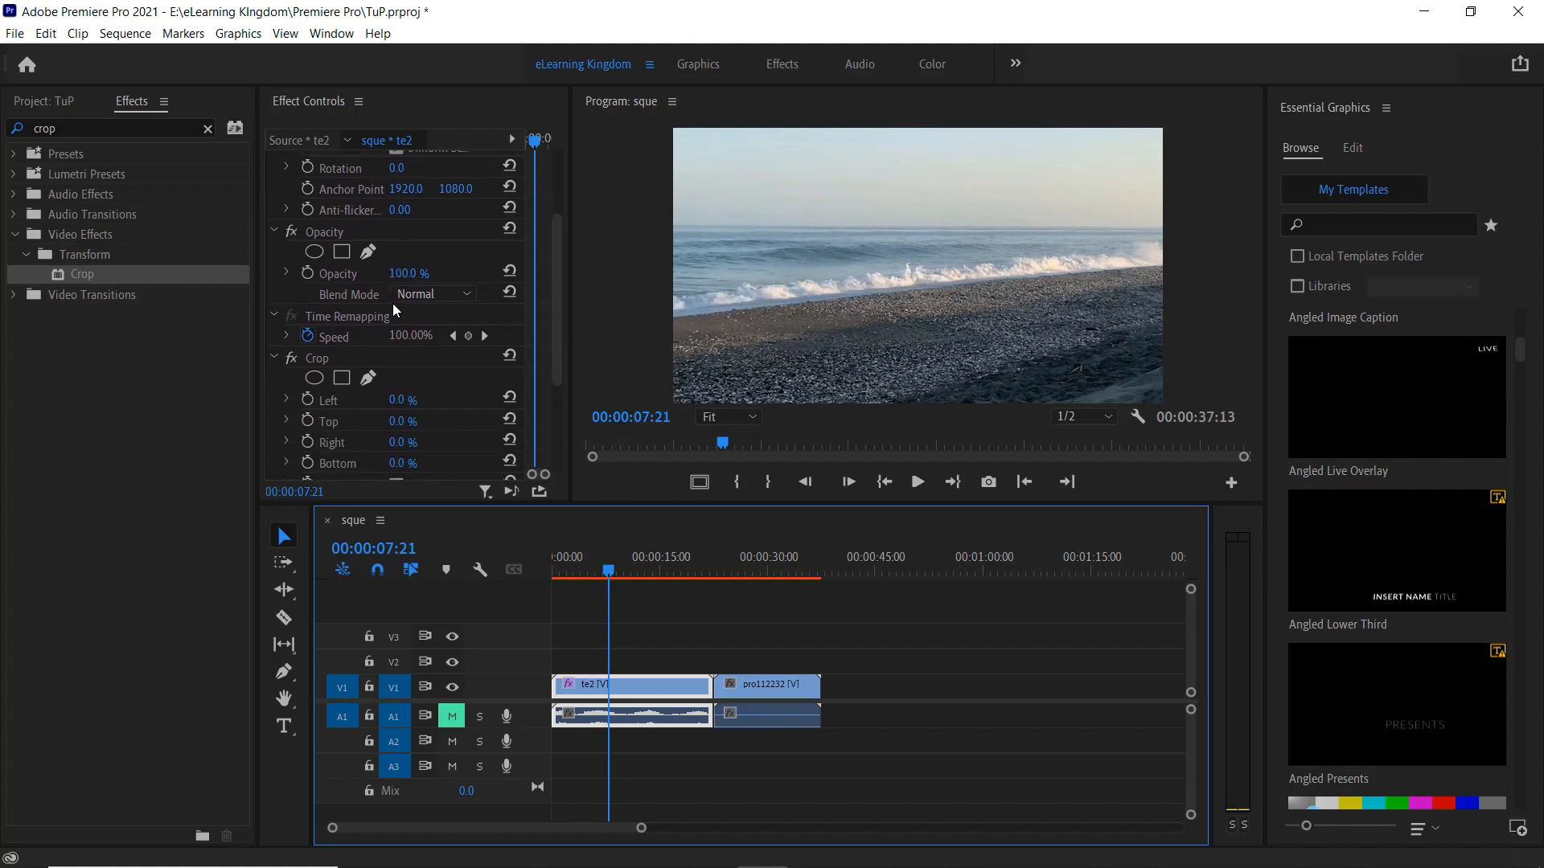
scroll(393, 302, "down", 3)
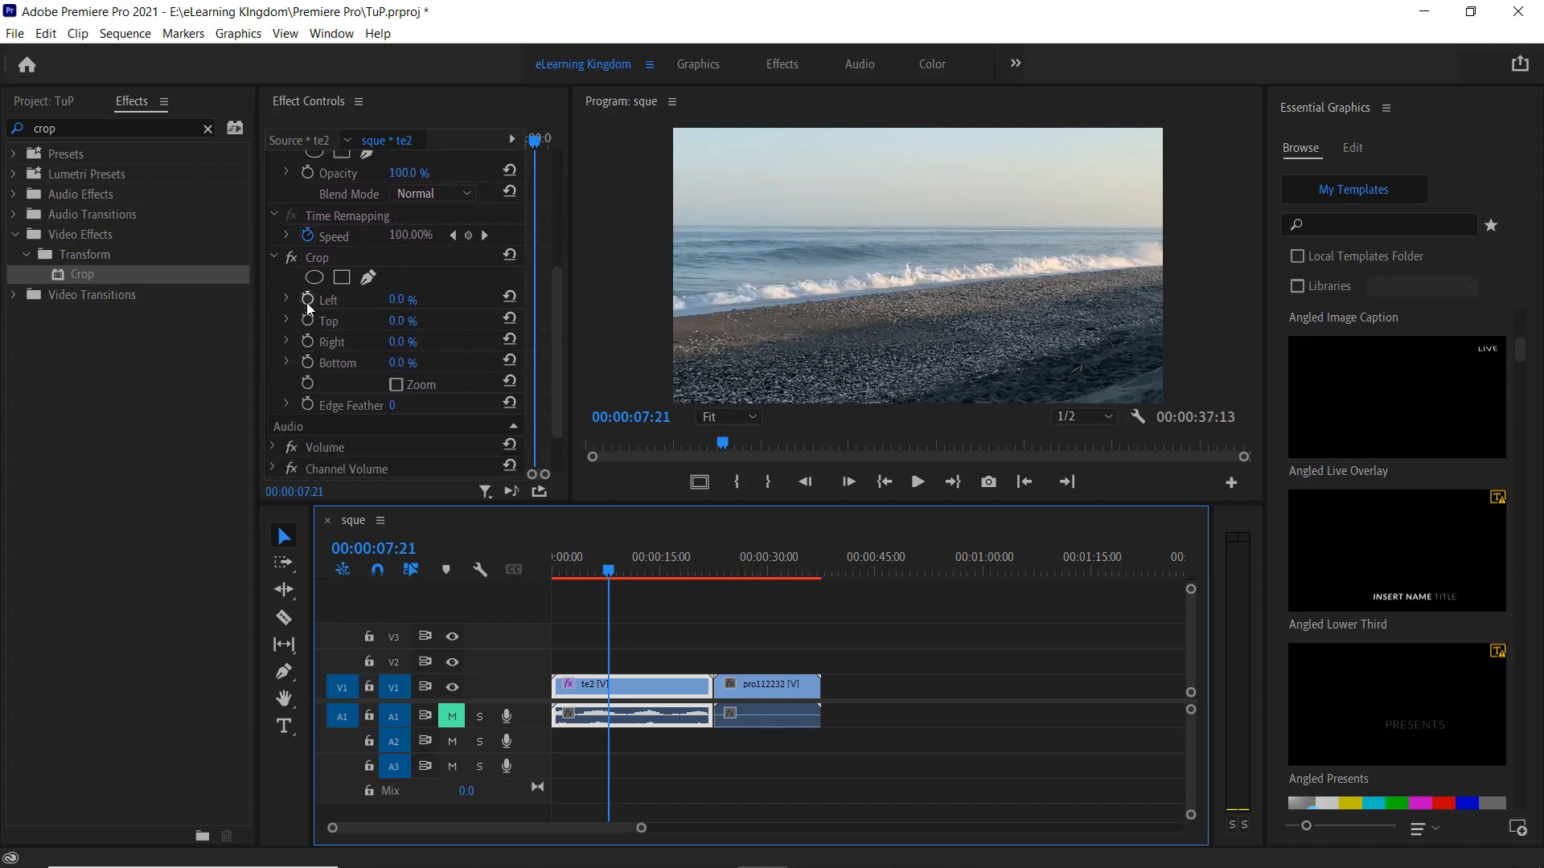
left_click(316, 263)
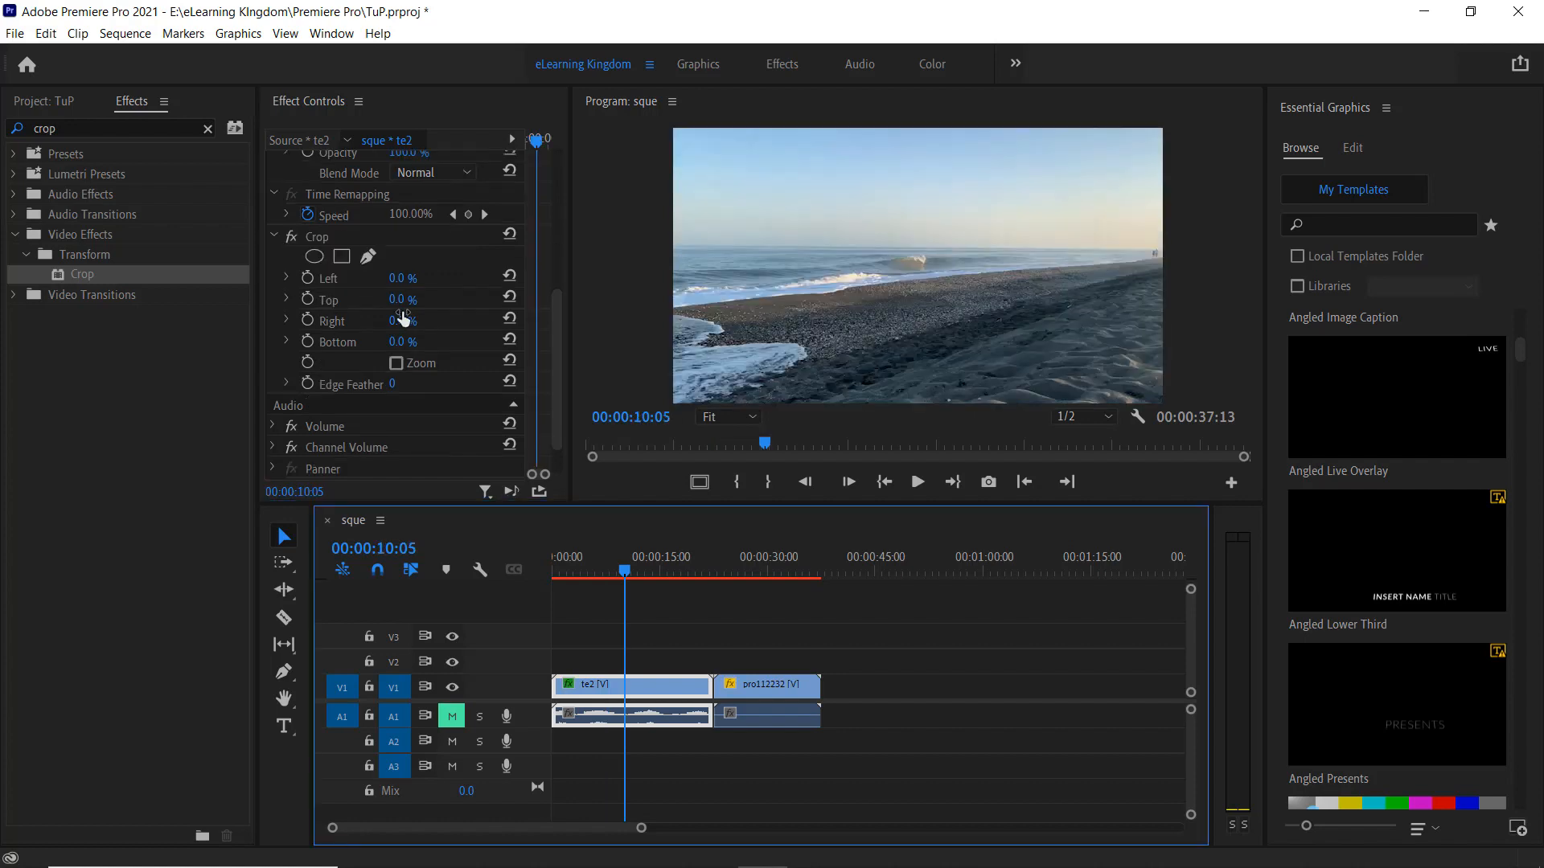
left_click(400, 299)
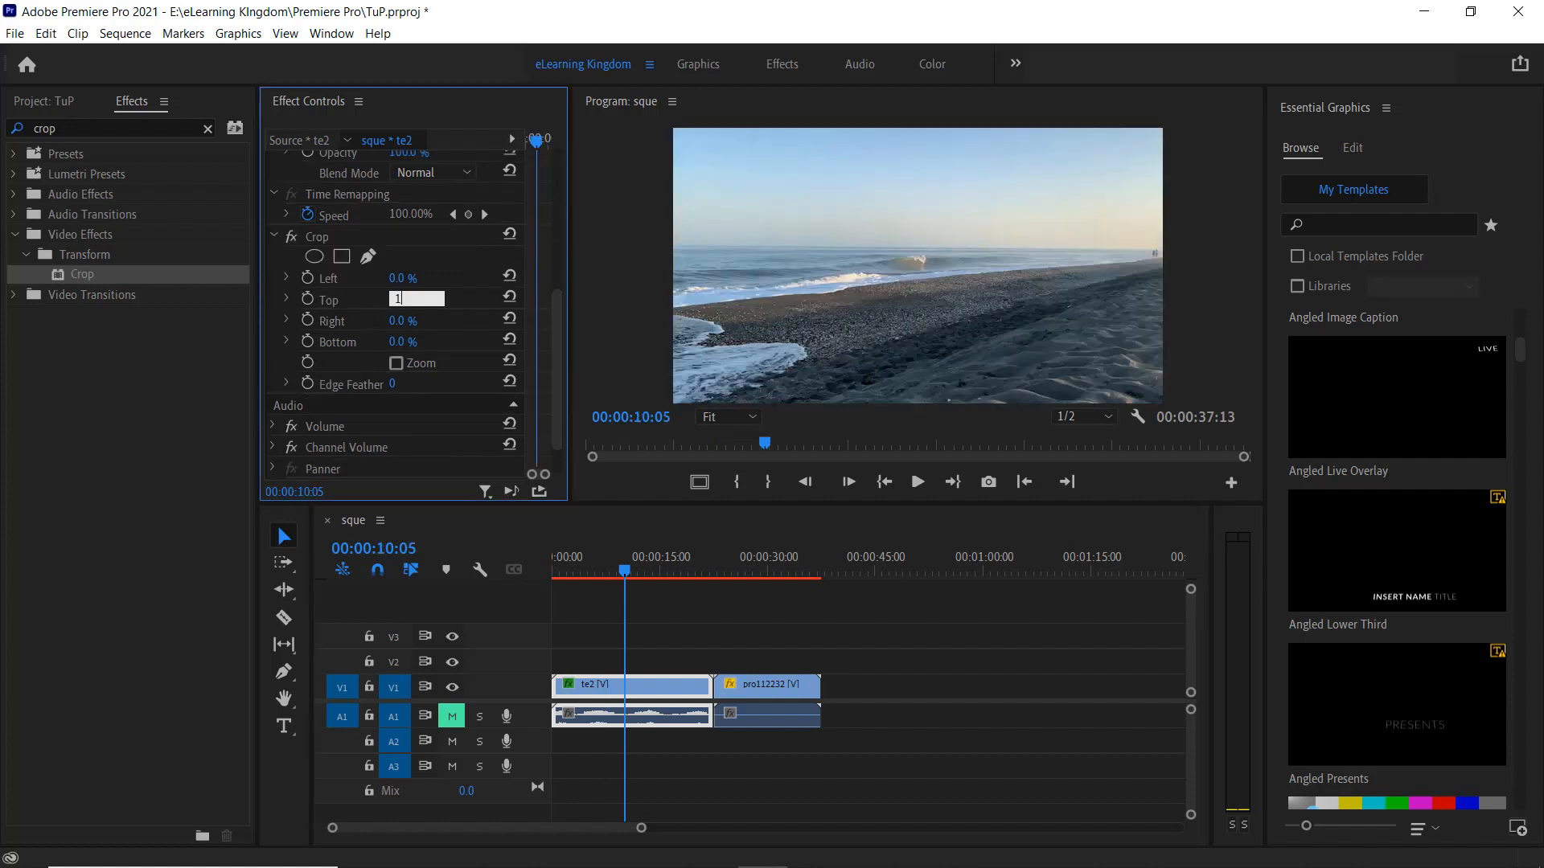
key("Return")
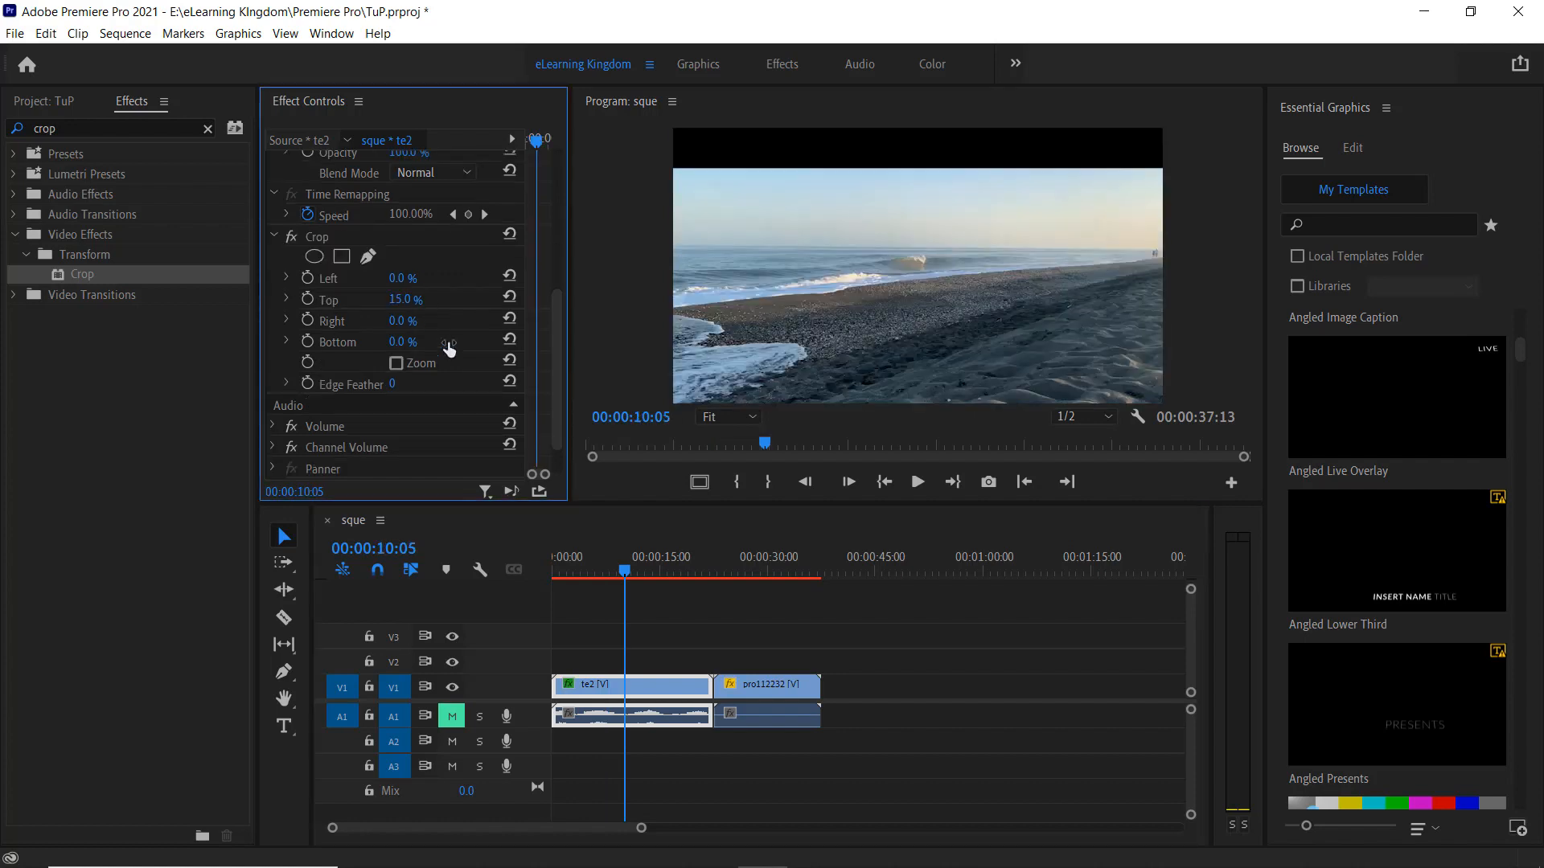
left_click(399, 342)
key("Return")
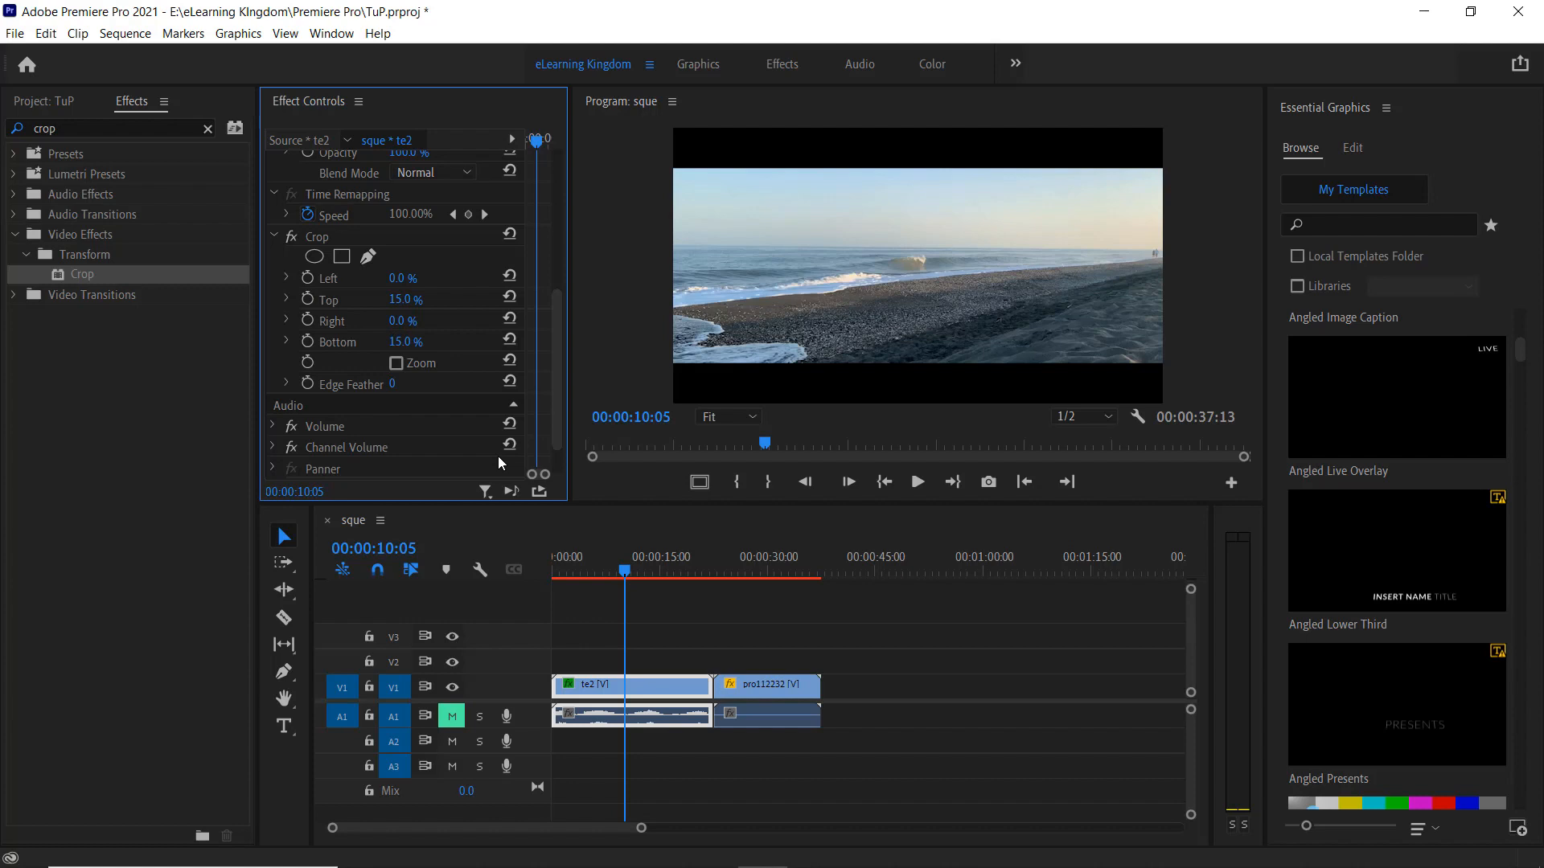
Step: Reduce the te2 clip's bottom and top crop to 10% each
left_click(405, 342)
type("10")
key("Return")
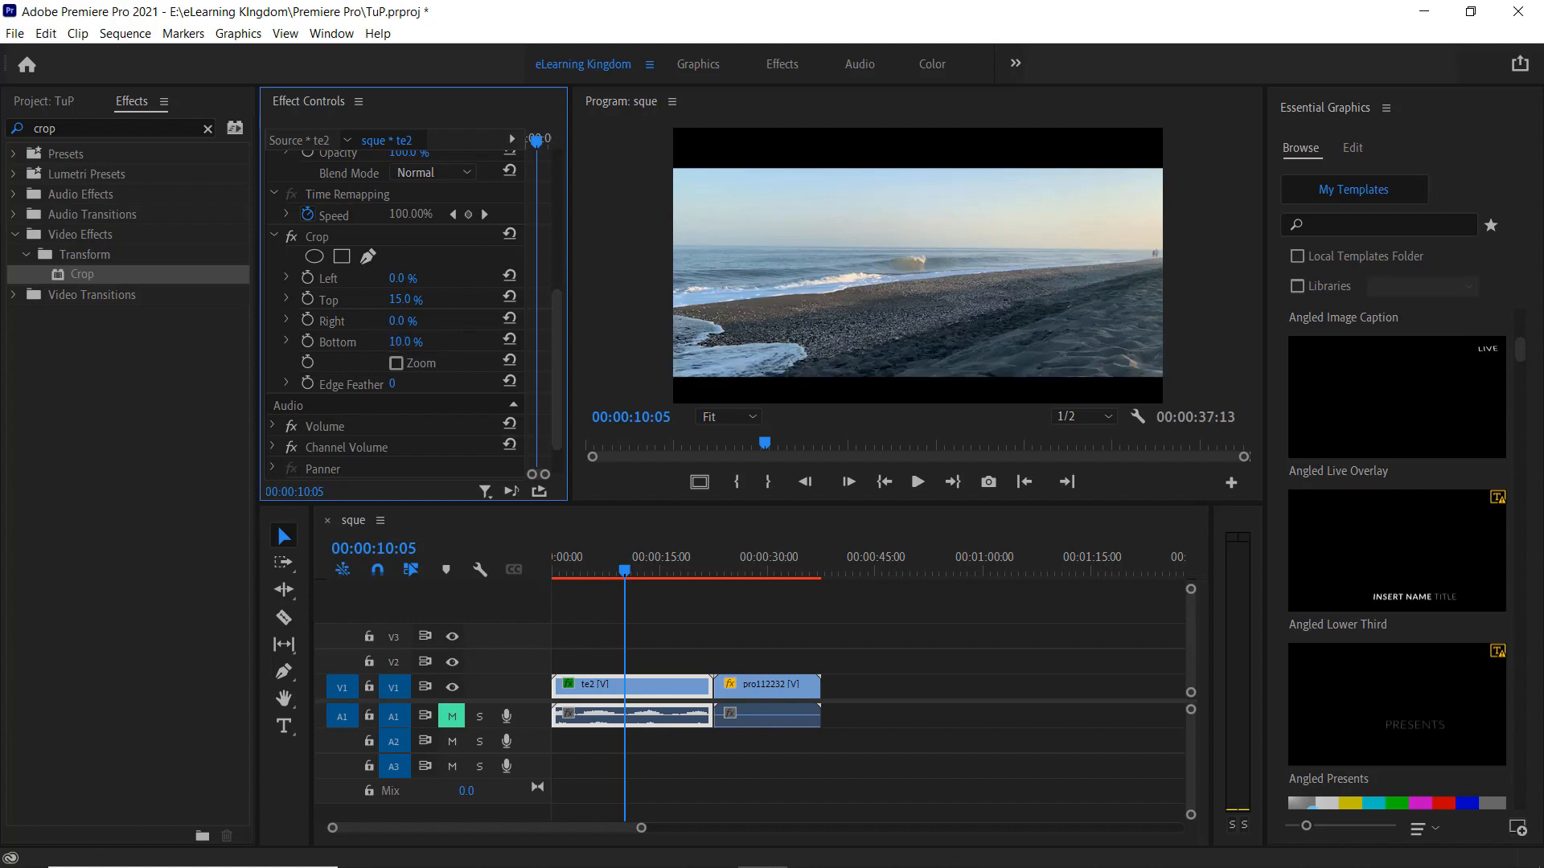
left_click(405, 299)
type("10")
key("Return")
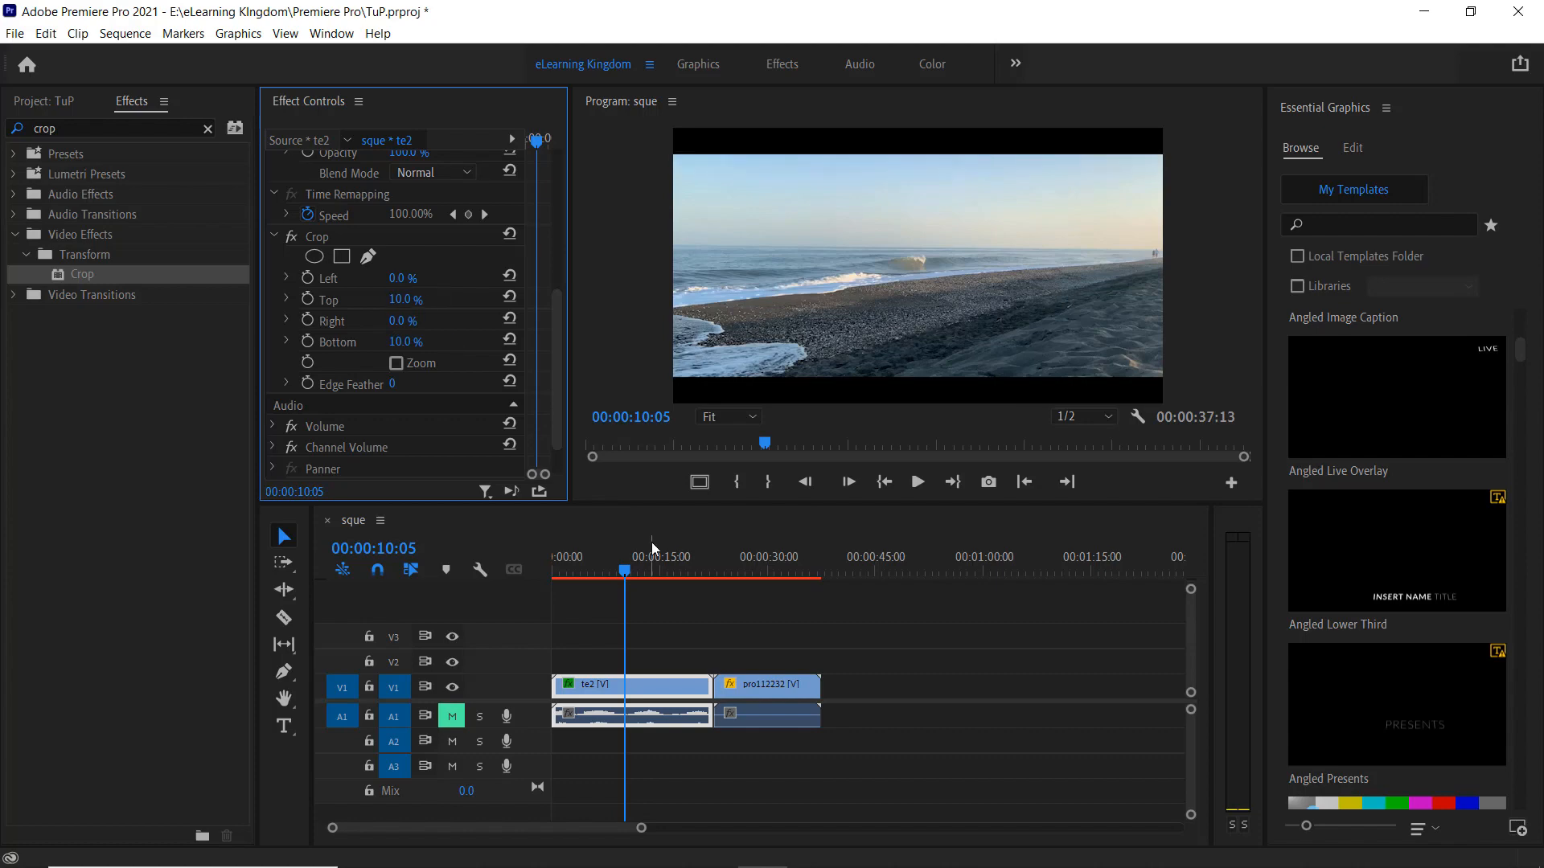
Step: Apply the Crop video effect to the pro112232 clip on track V1
left_click_drag(655, 563, 745, 613)
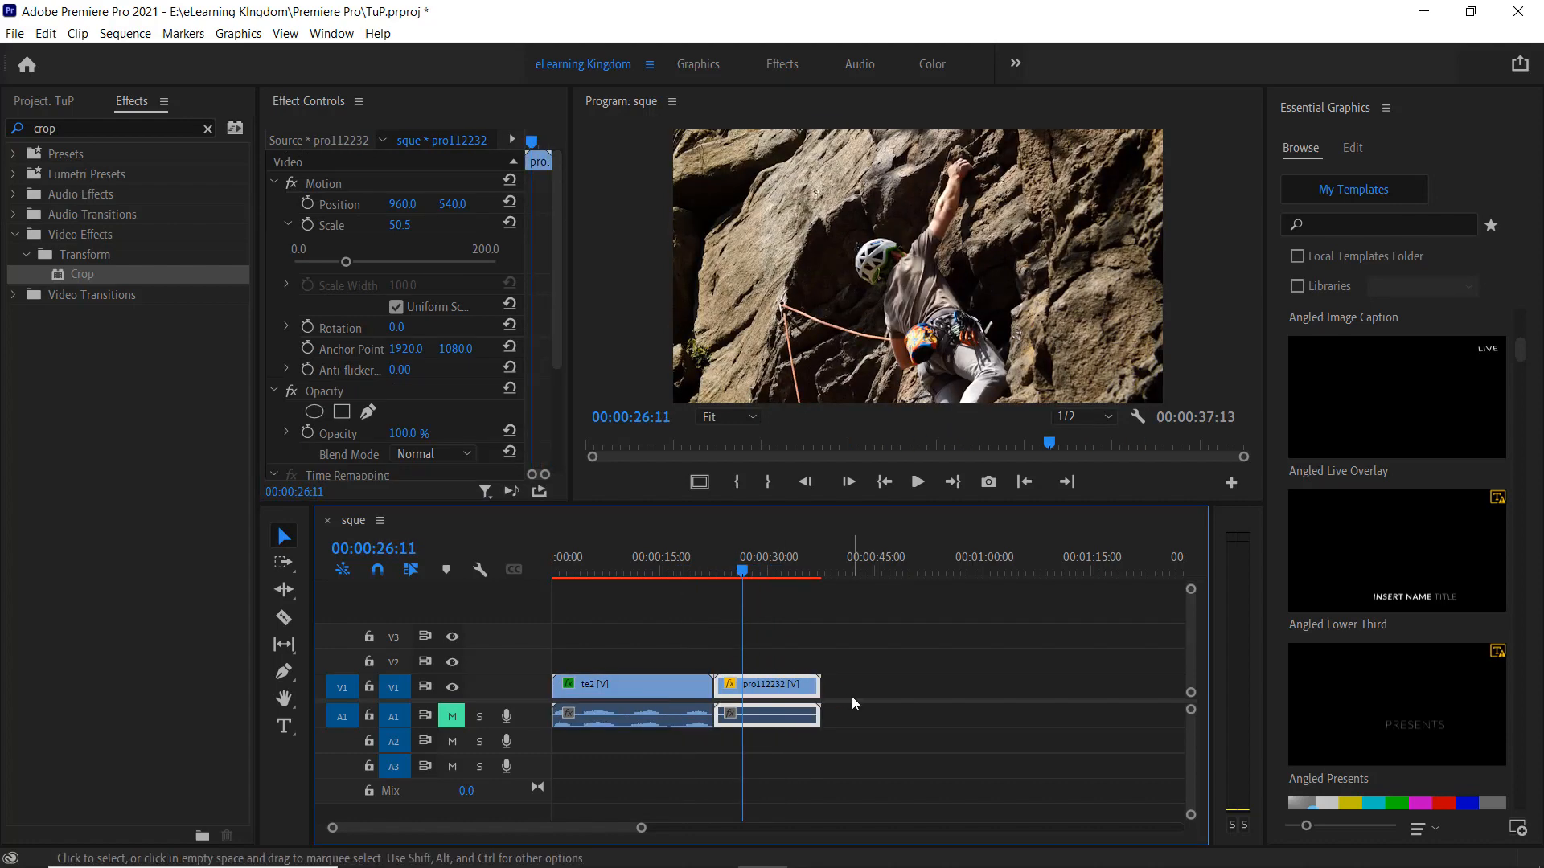
left_click(851, 697)
left_click(770, 687)
left_click(902, 676)
left_click(785, 685)
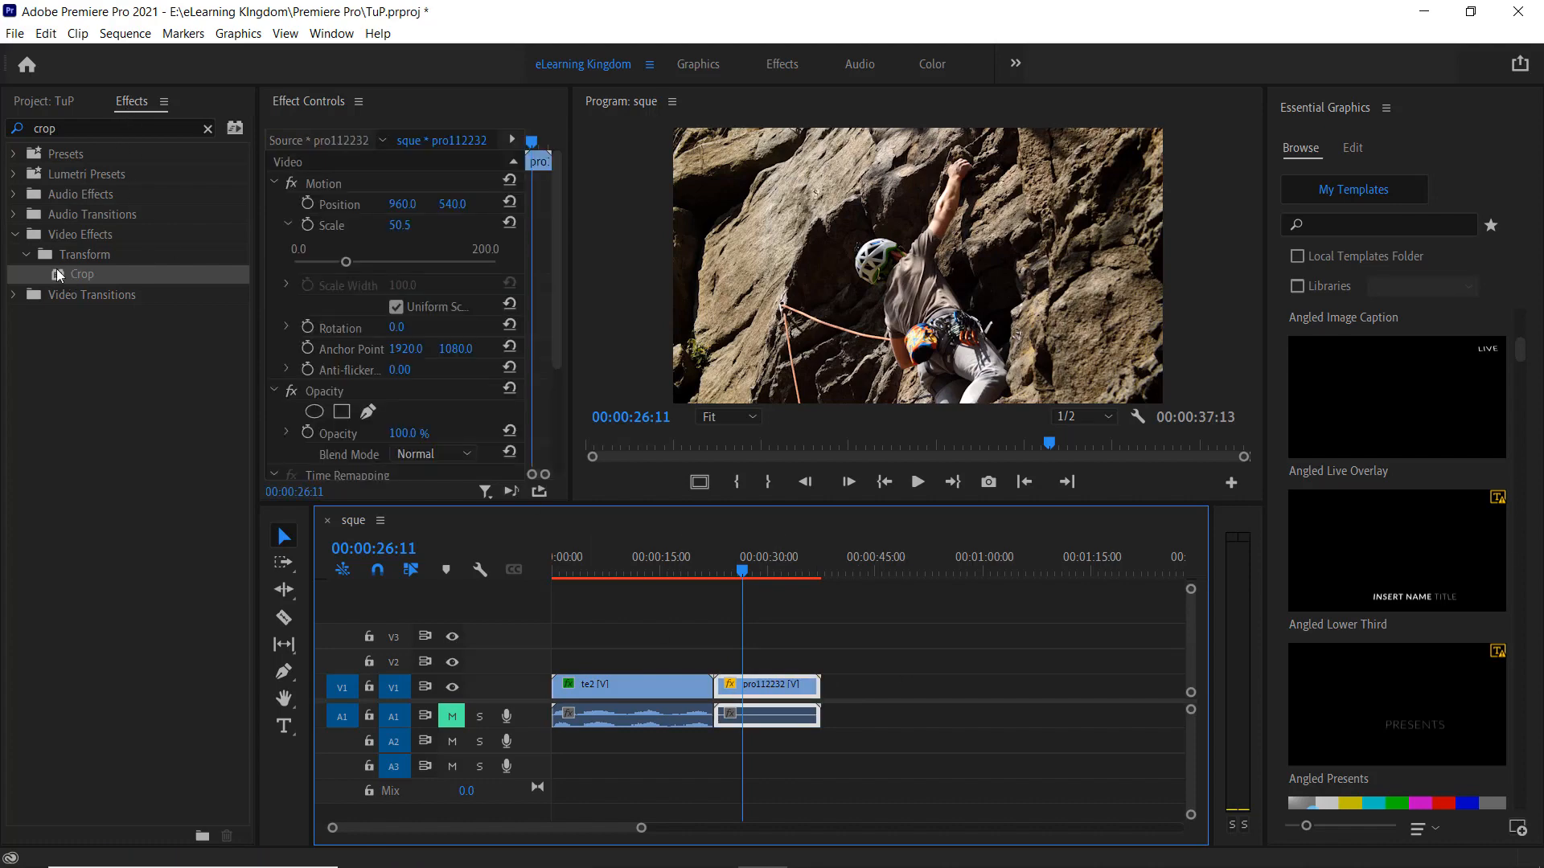
left_click_drag(70, 277, 763, 692)
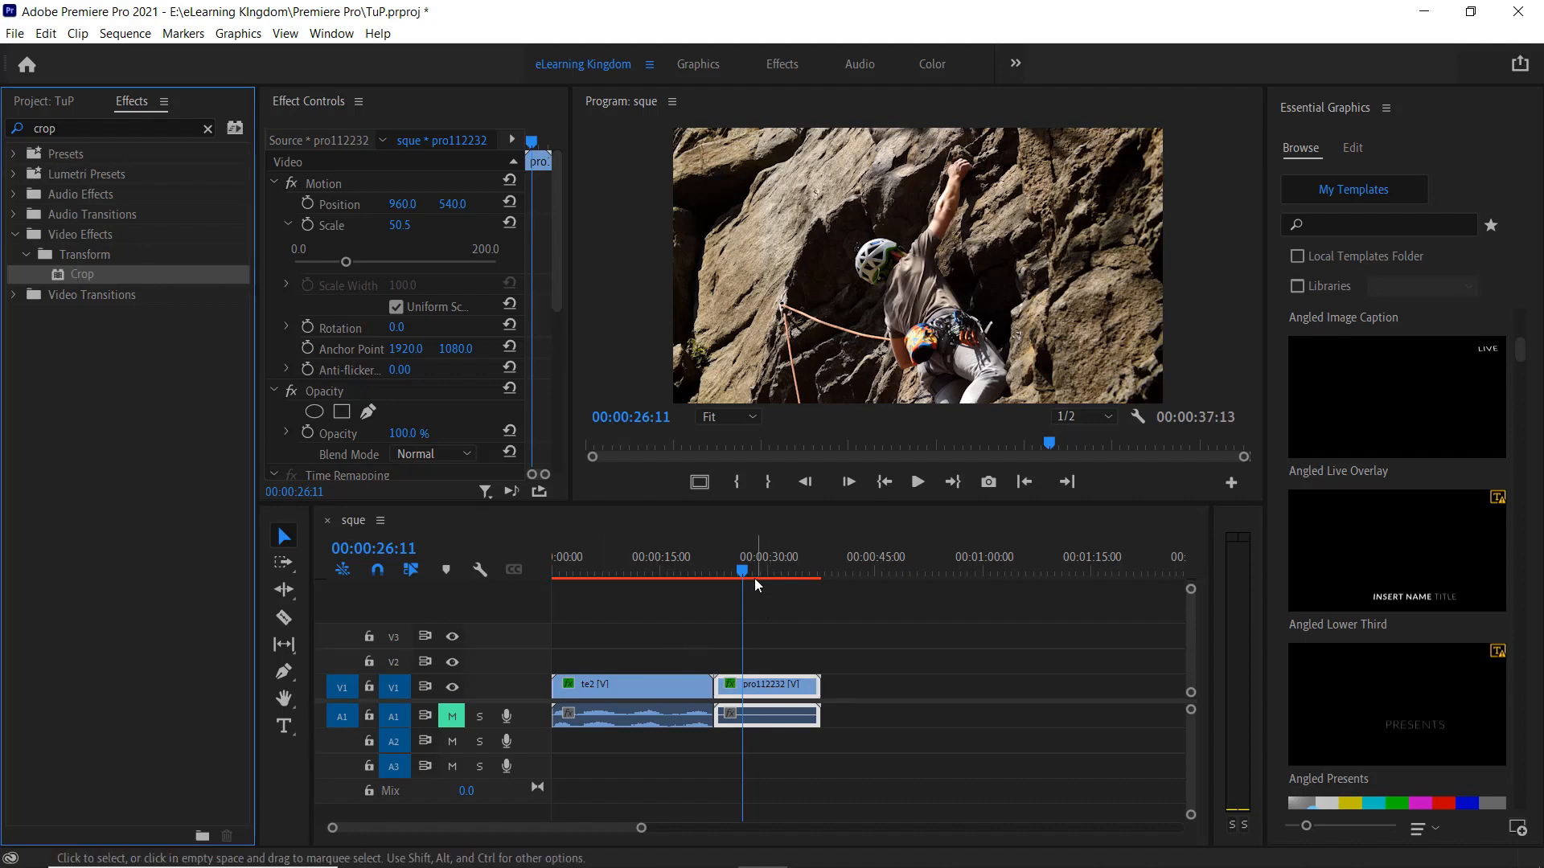
Step: Set the pro112232 clip's Crop effect to 10% at both the top and the bottom
left_click_drag(744, 573, 786, 585)
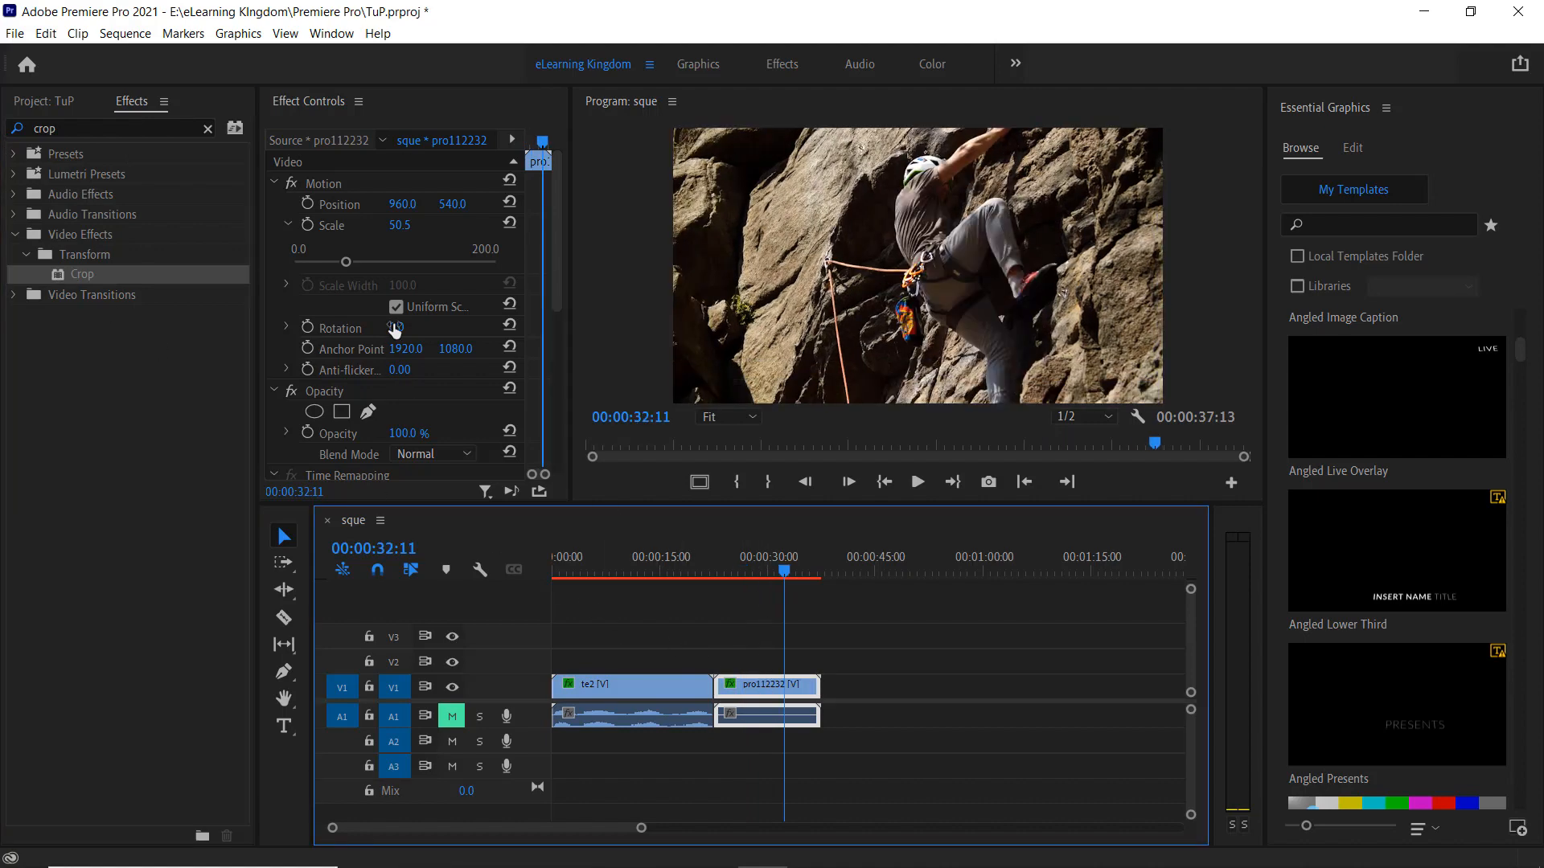
scroll(392, 283, "down", 3)
scroll(392, 289, "down", 3)
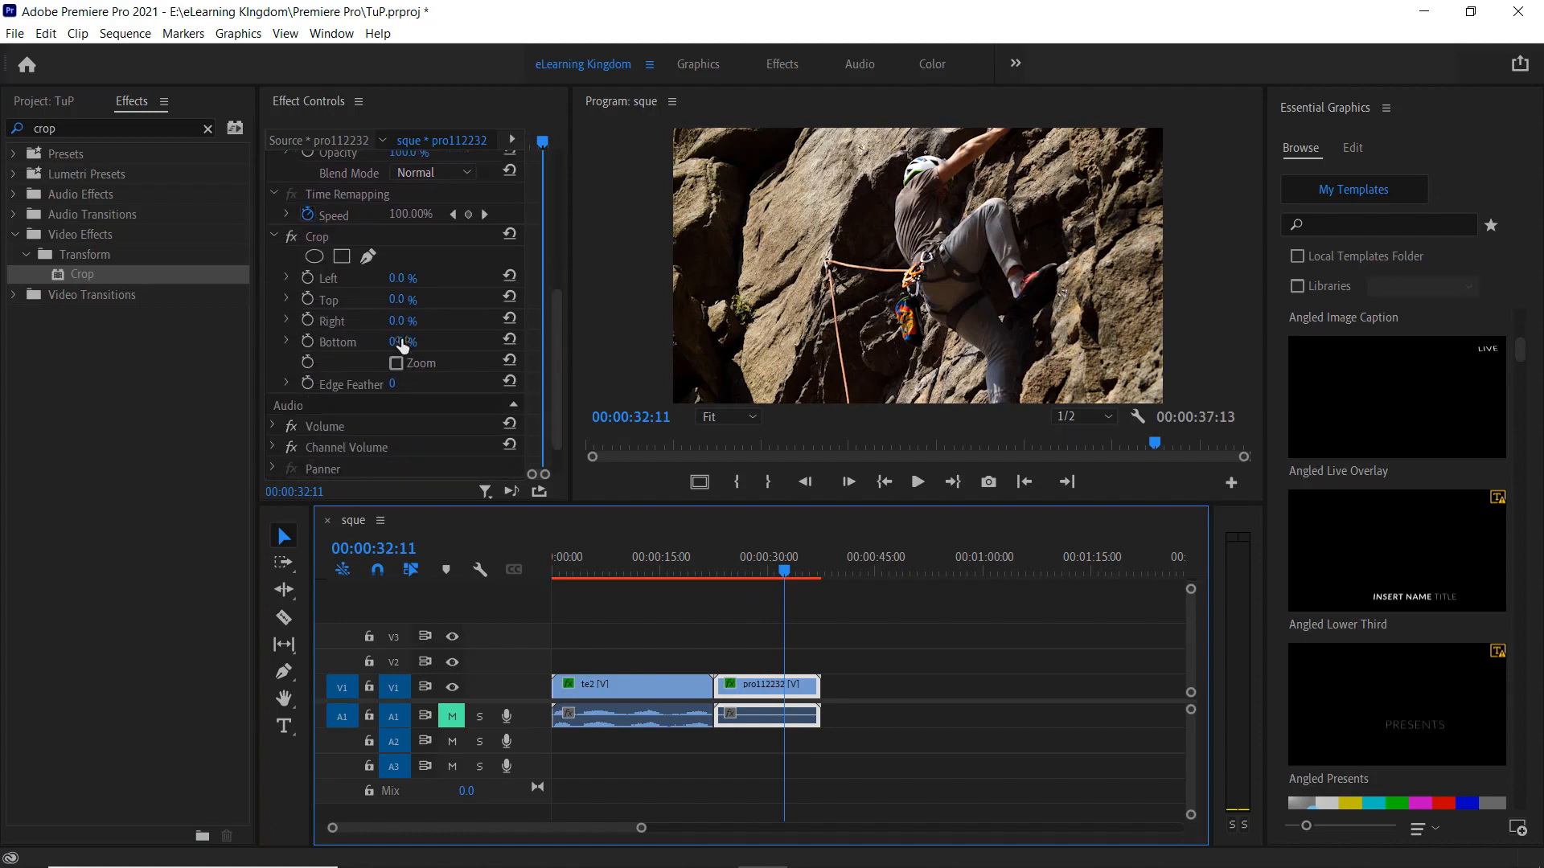
left_click(411, 297)
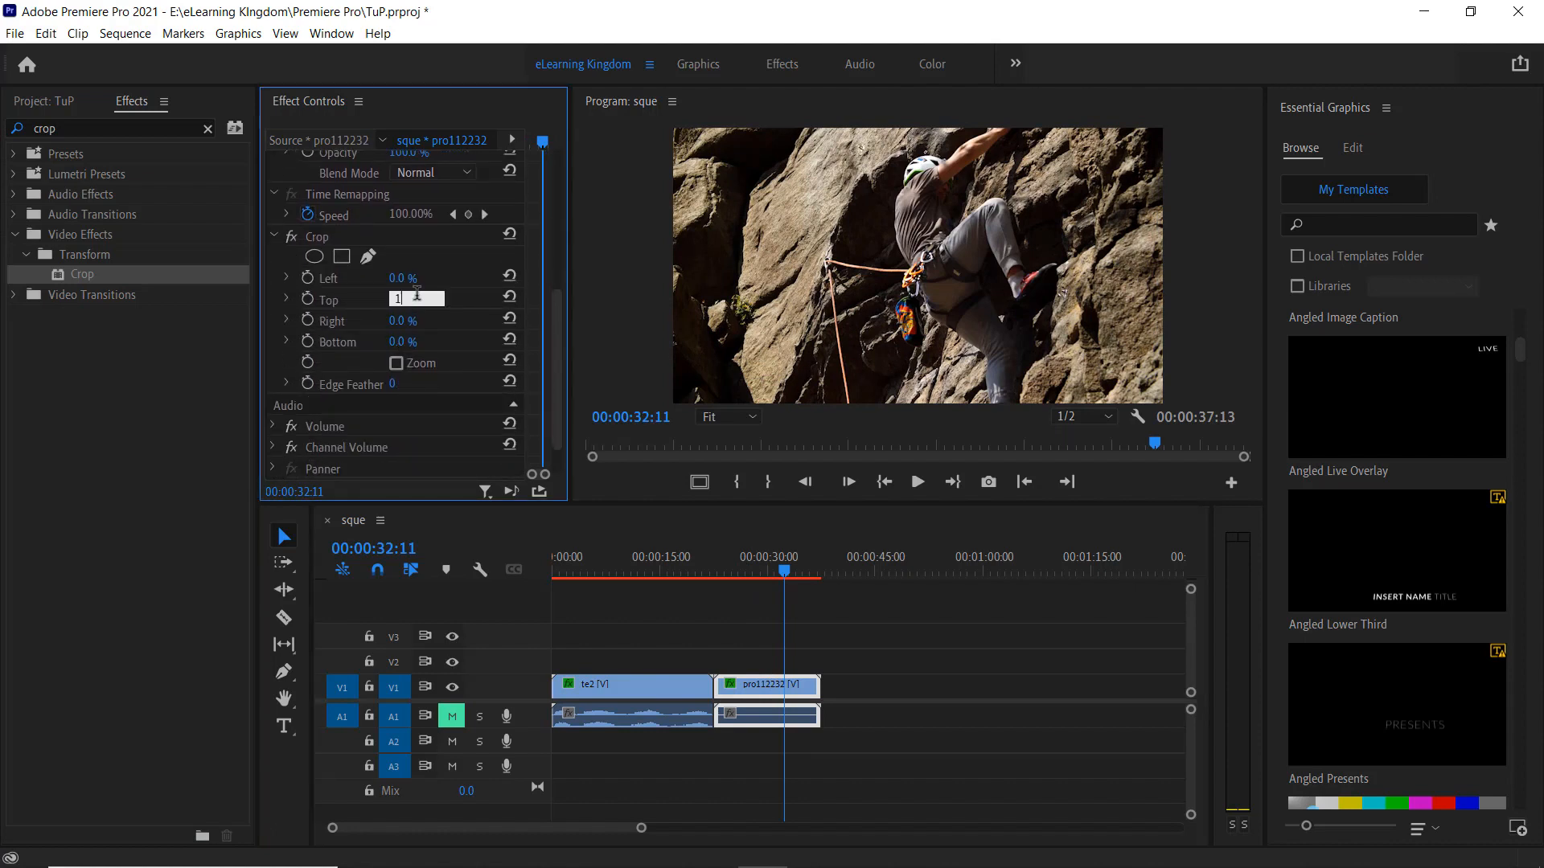
type("10")
key("Return")
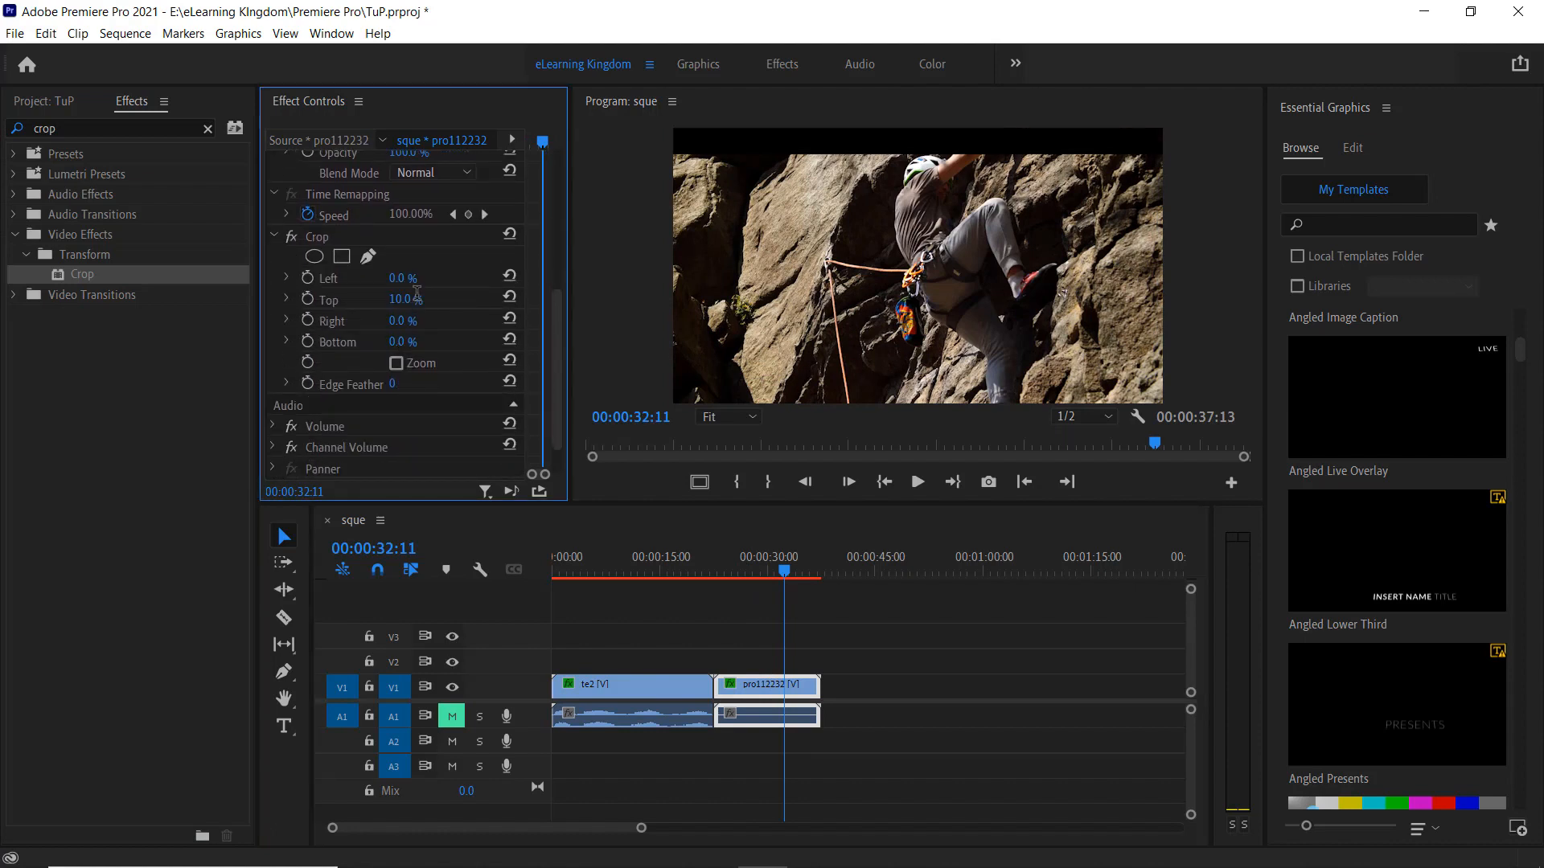
left_click(400, 345)
type("10")
key("Return")
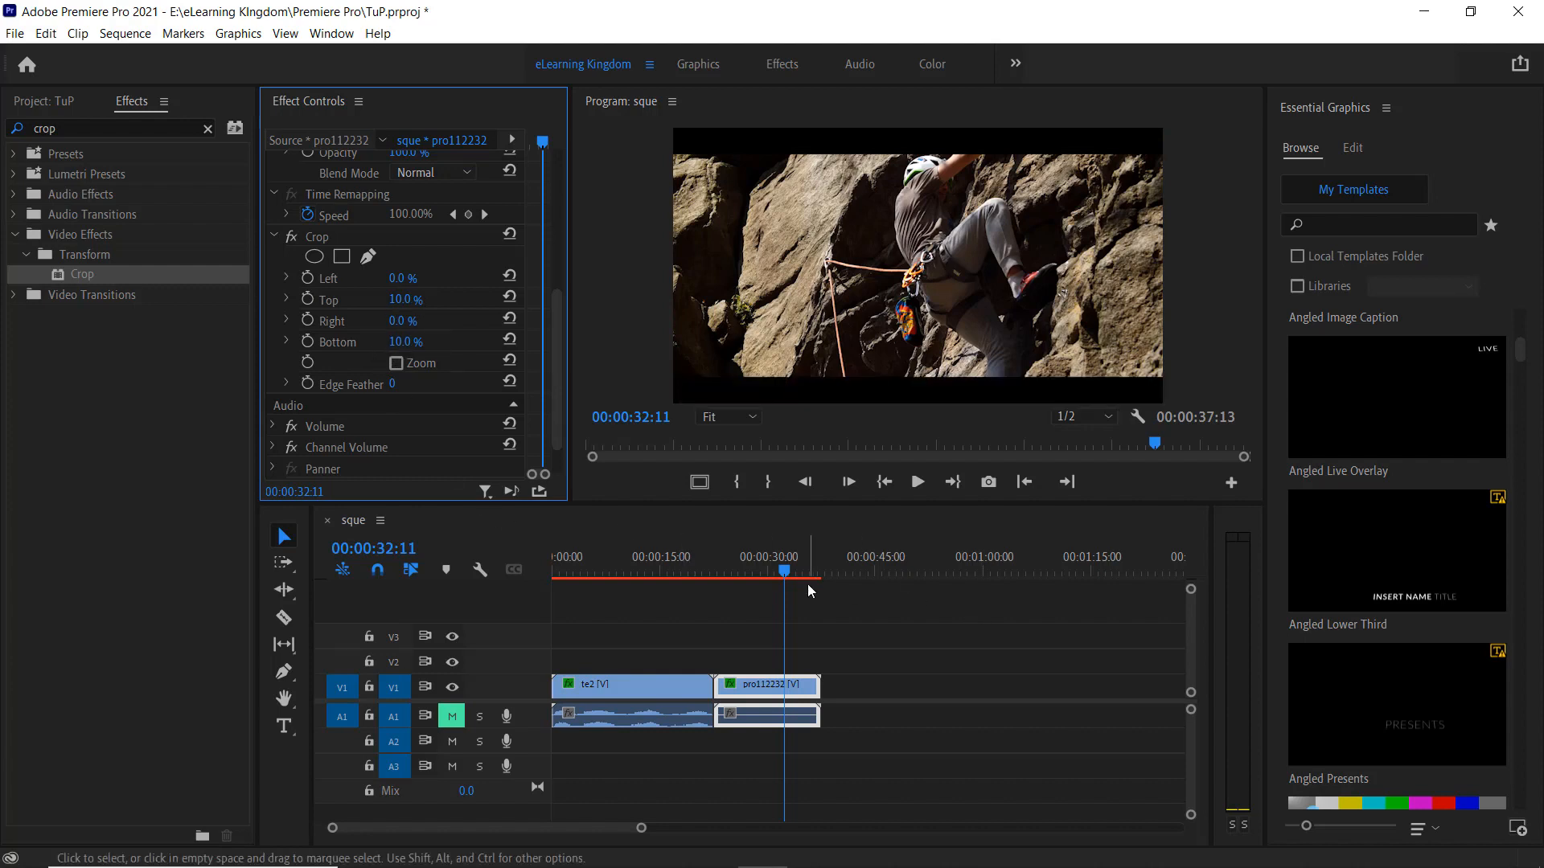
Step: Play the sequence from its start and again within the pro112232 clip to review the cropped footage
left_click_drag(786, 568, 521, 613)
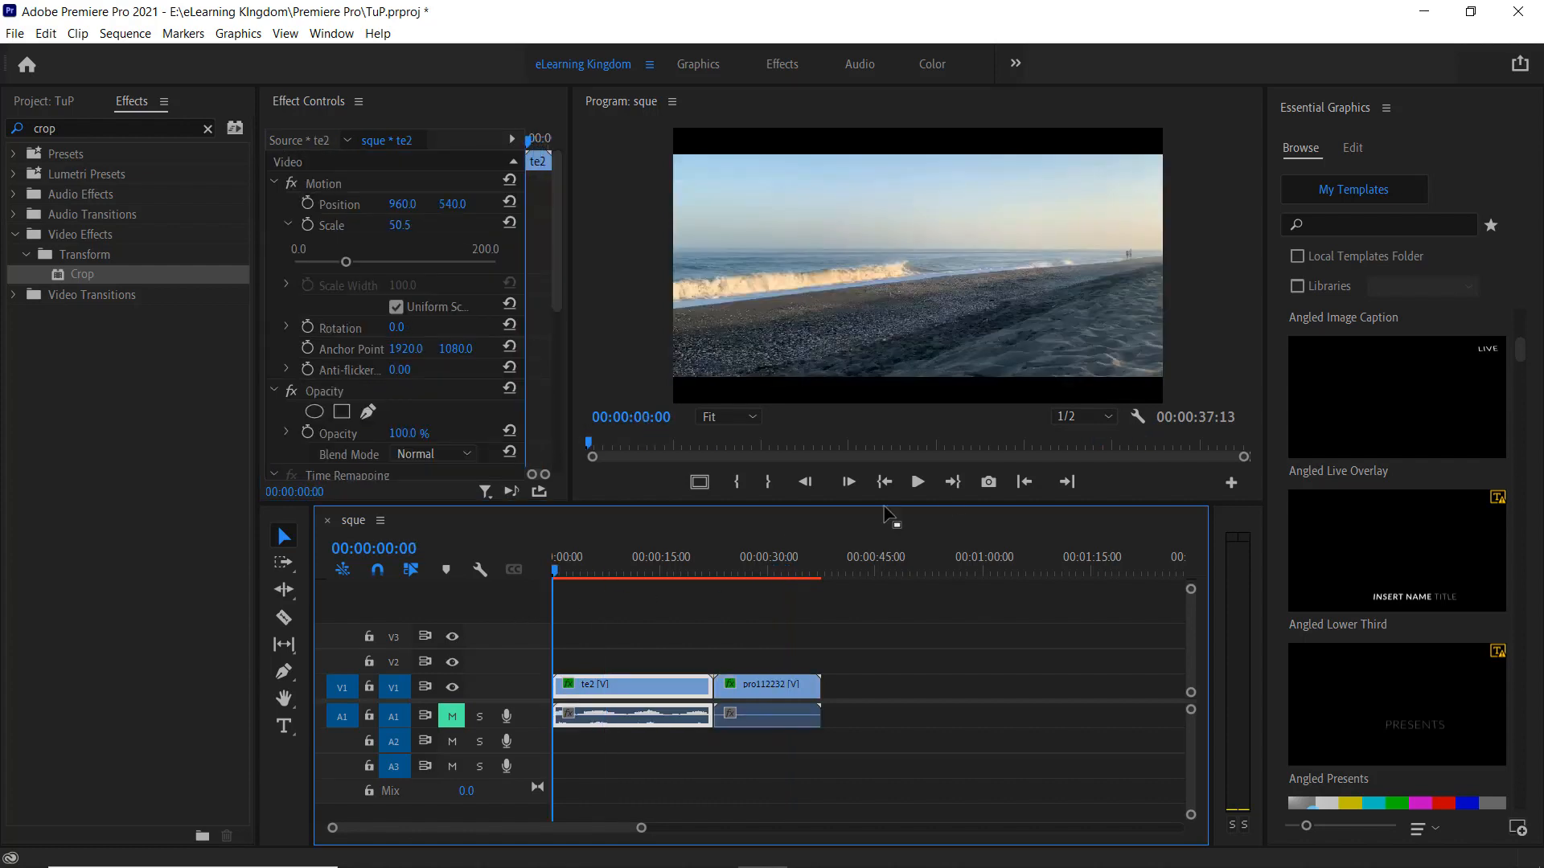
left_click(915, 480)
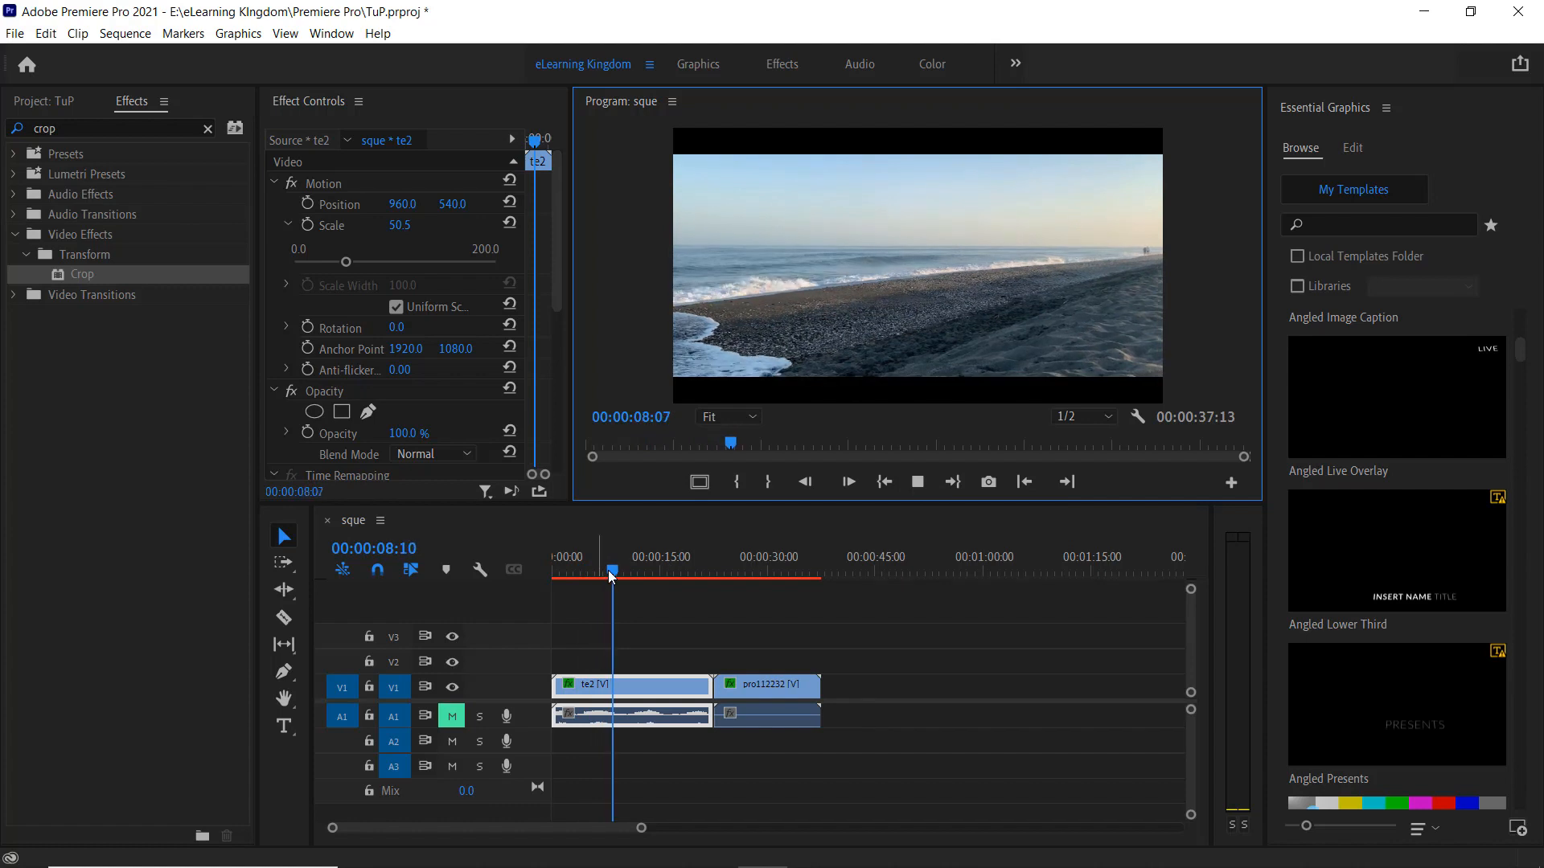
left_click_drag(614, 569, 730, 596)
left_click(918, 483)
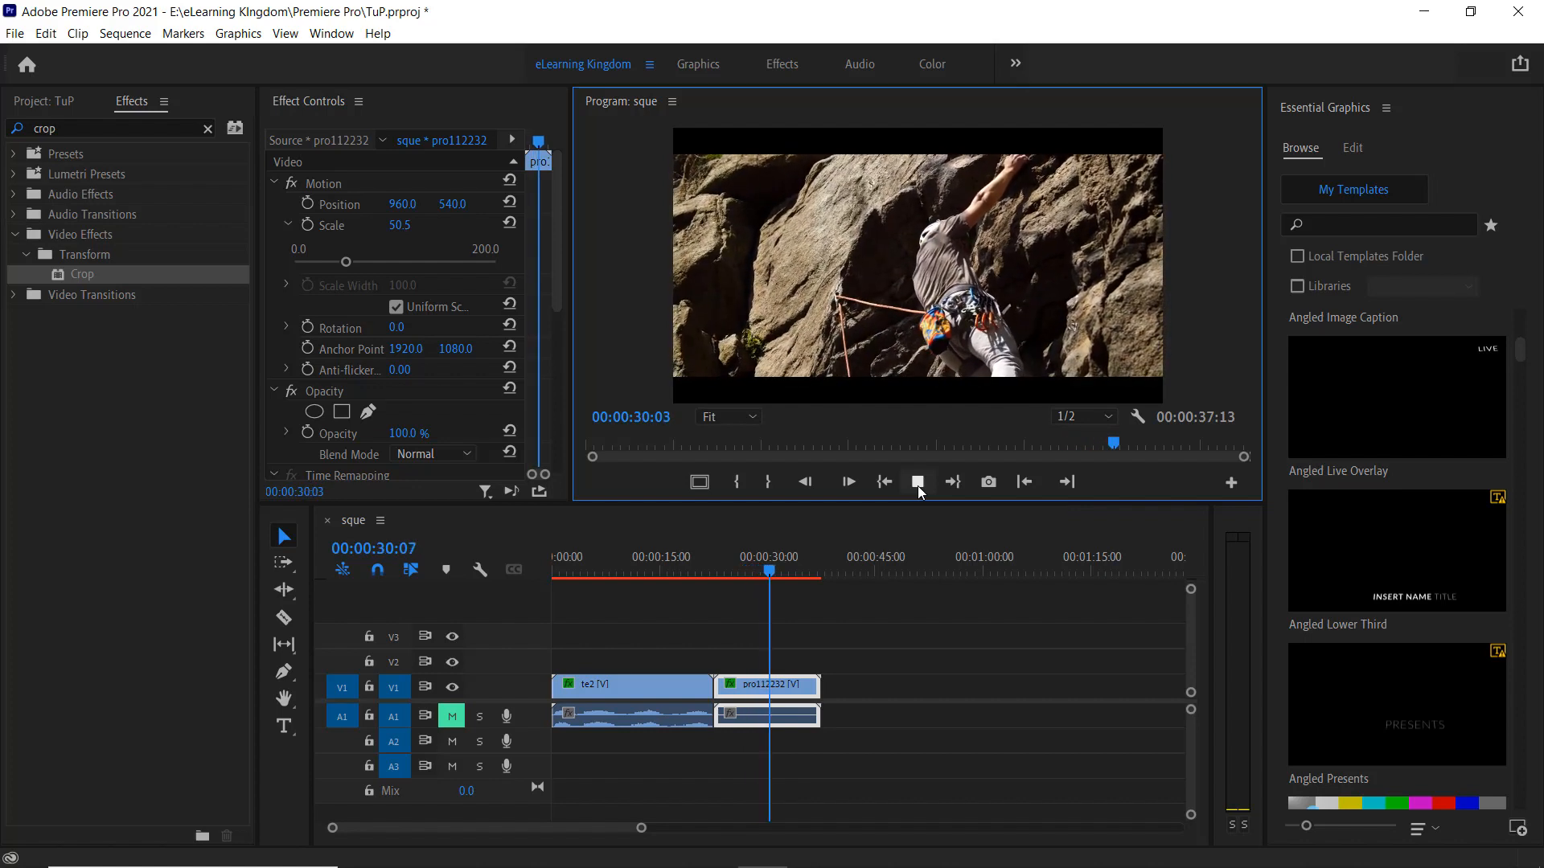
left_click(918, 484)
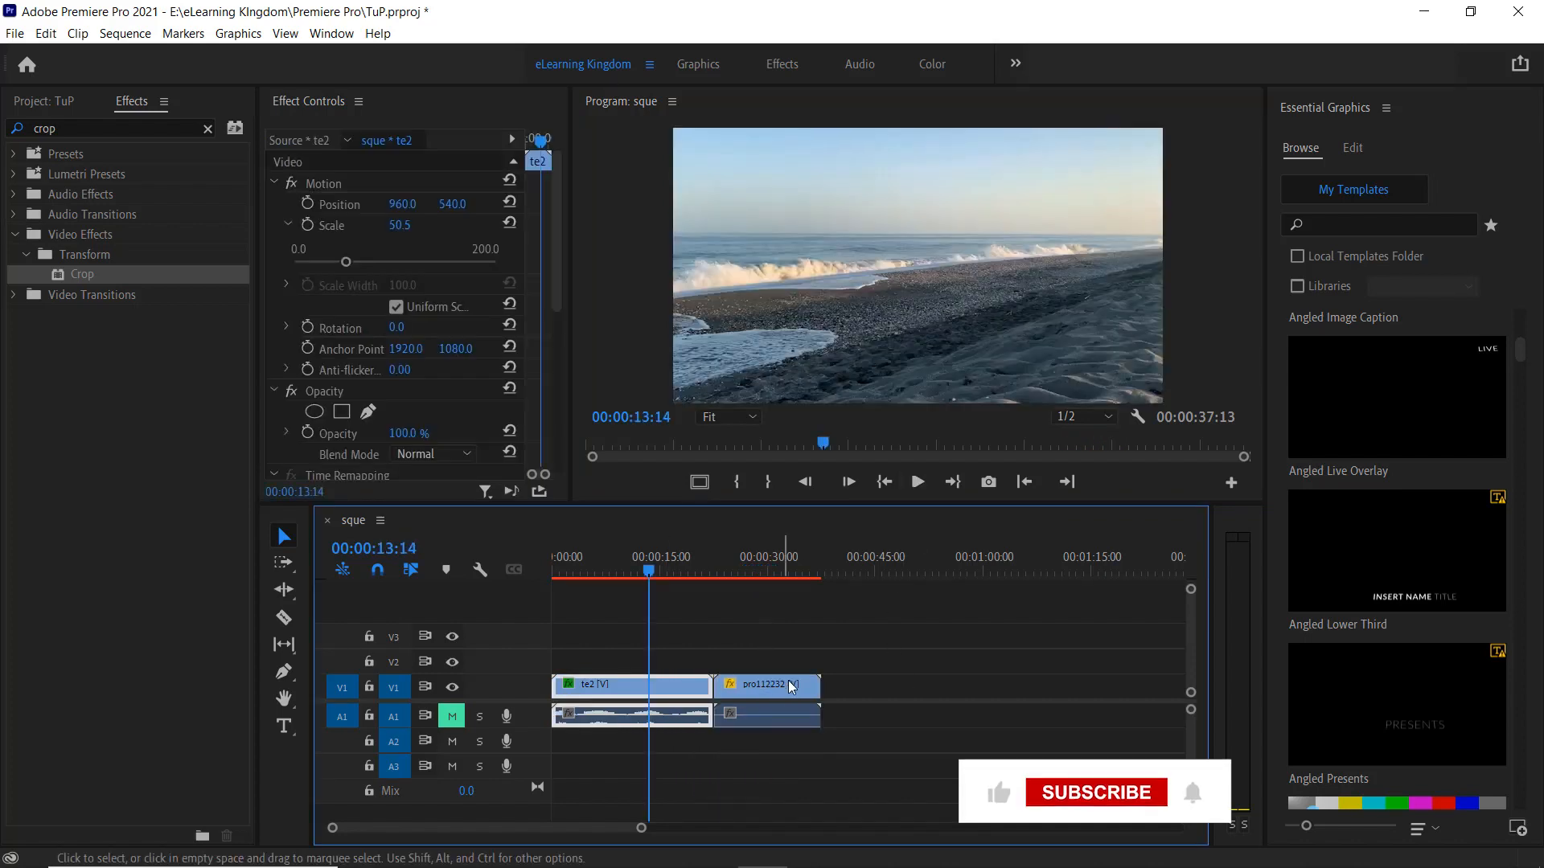
Step: Delete the Crop effect from the te2 clip
scroll(362, 370, "down", 7)
left_click(334, 378)
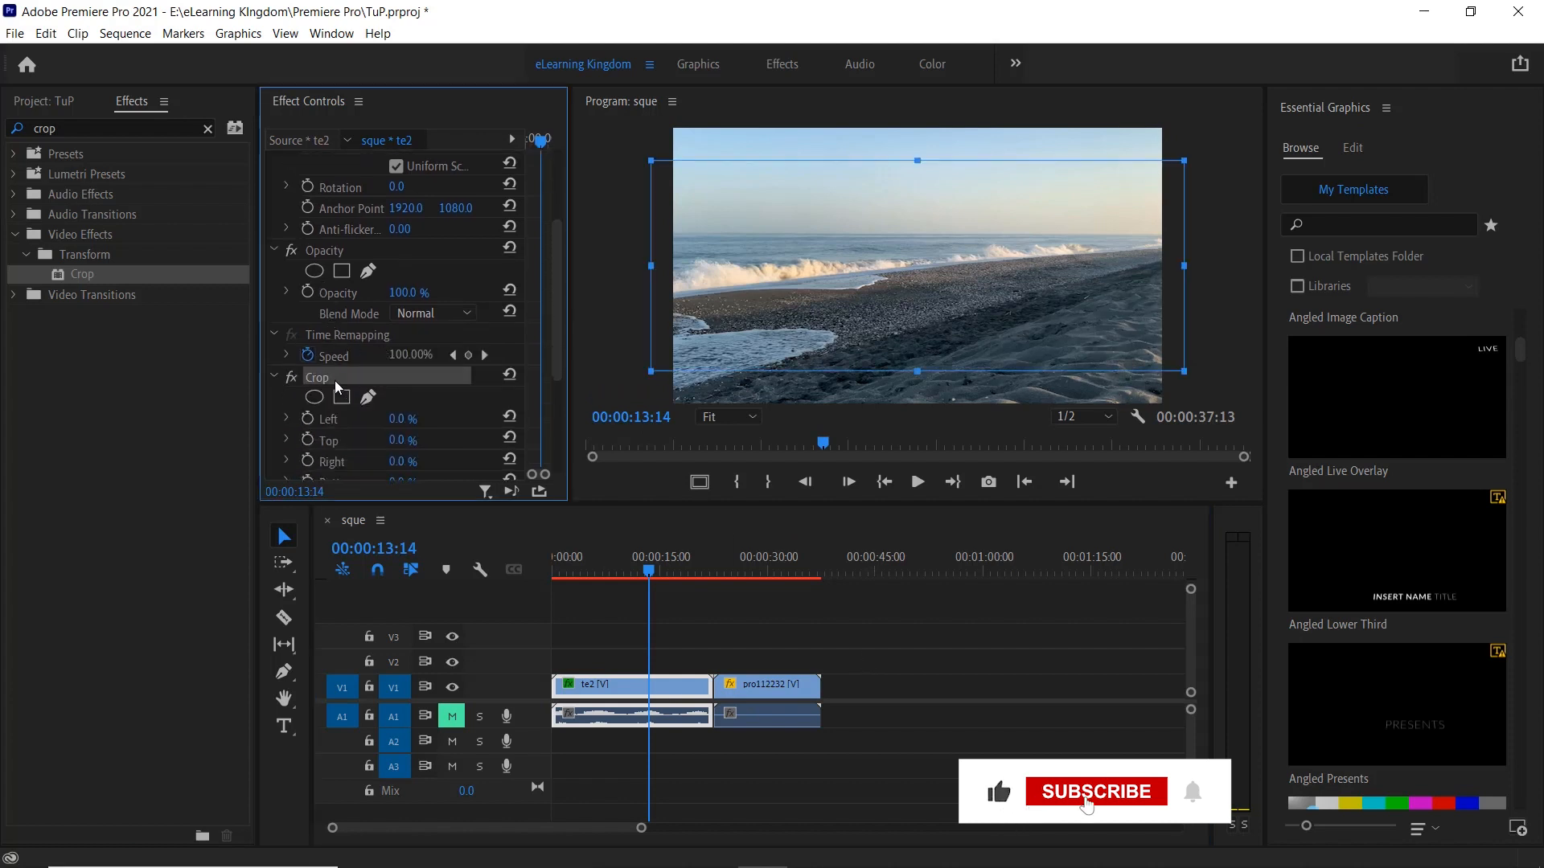
key("Delete")
left_click(839, 648)
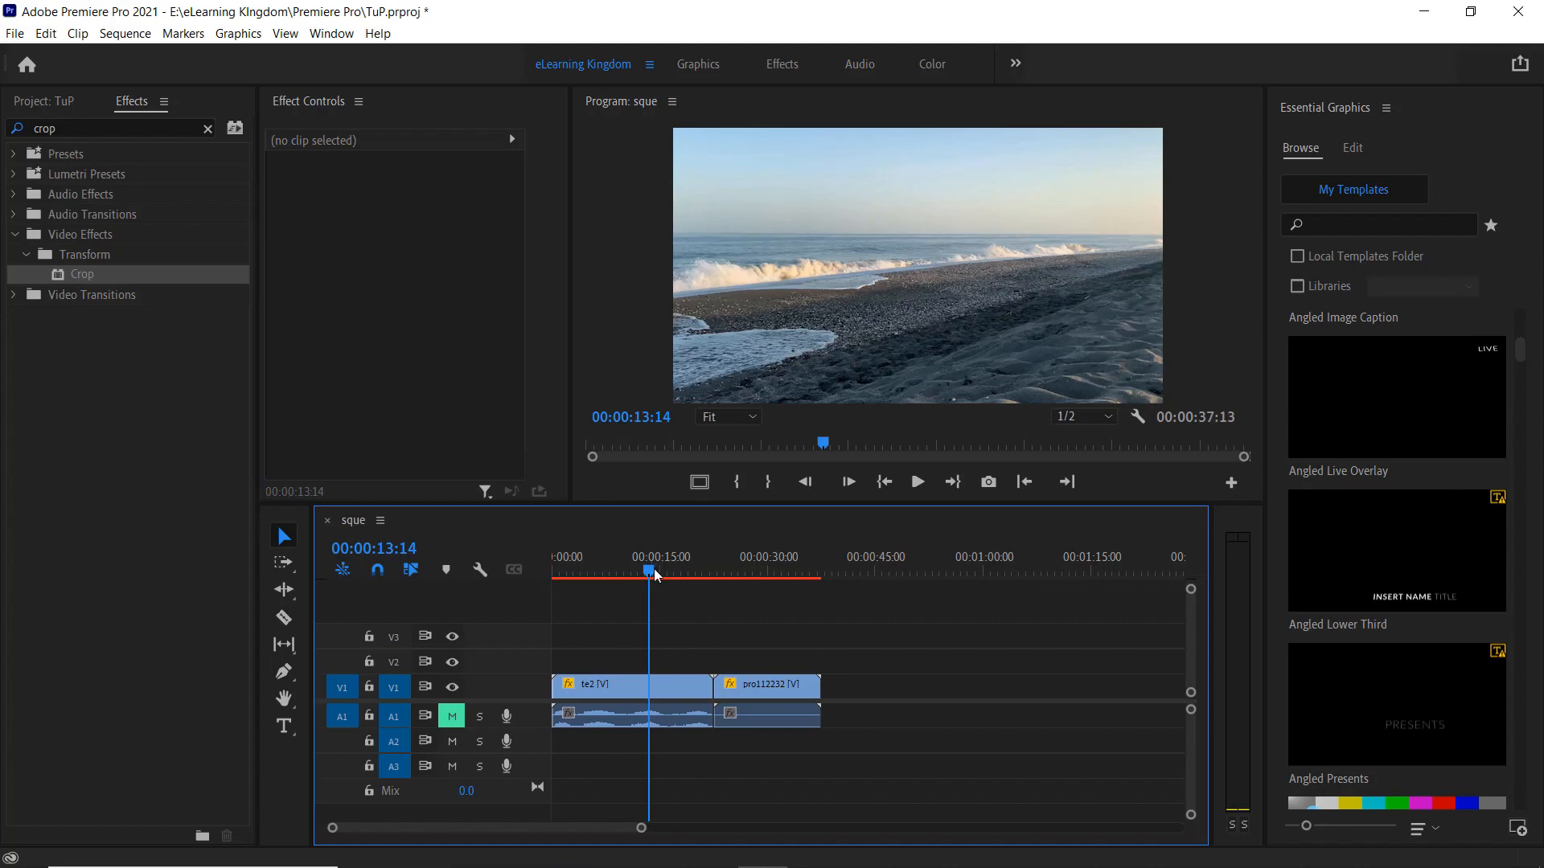
left_click_drag(656, 585, 620, 614)
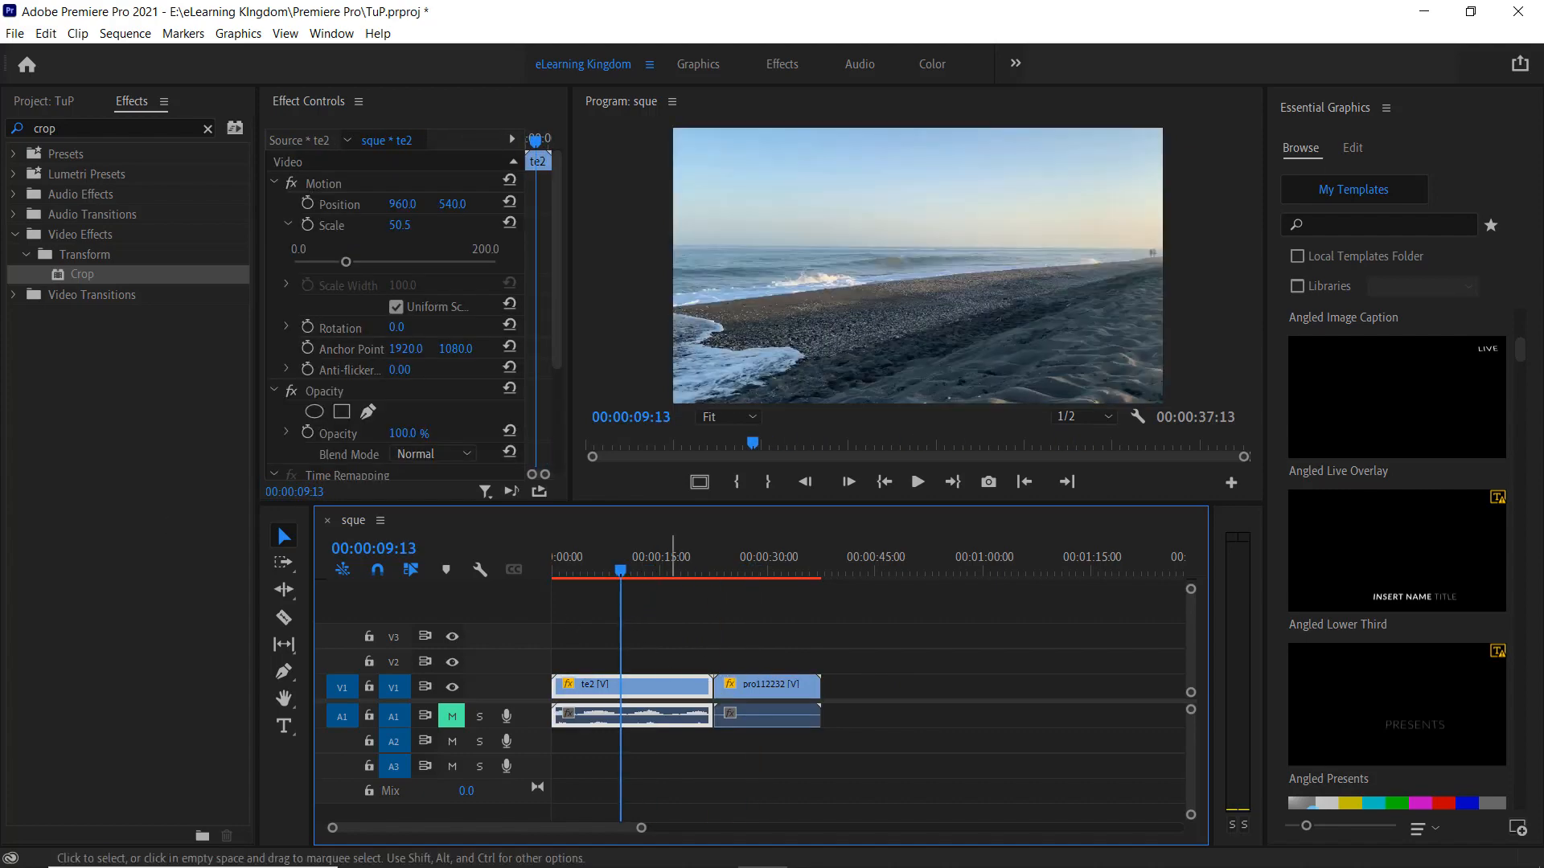
Step: Create a new adjustment layer in the TuP project with the default video settings
left_click(55, 99)
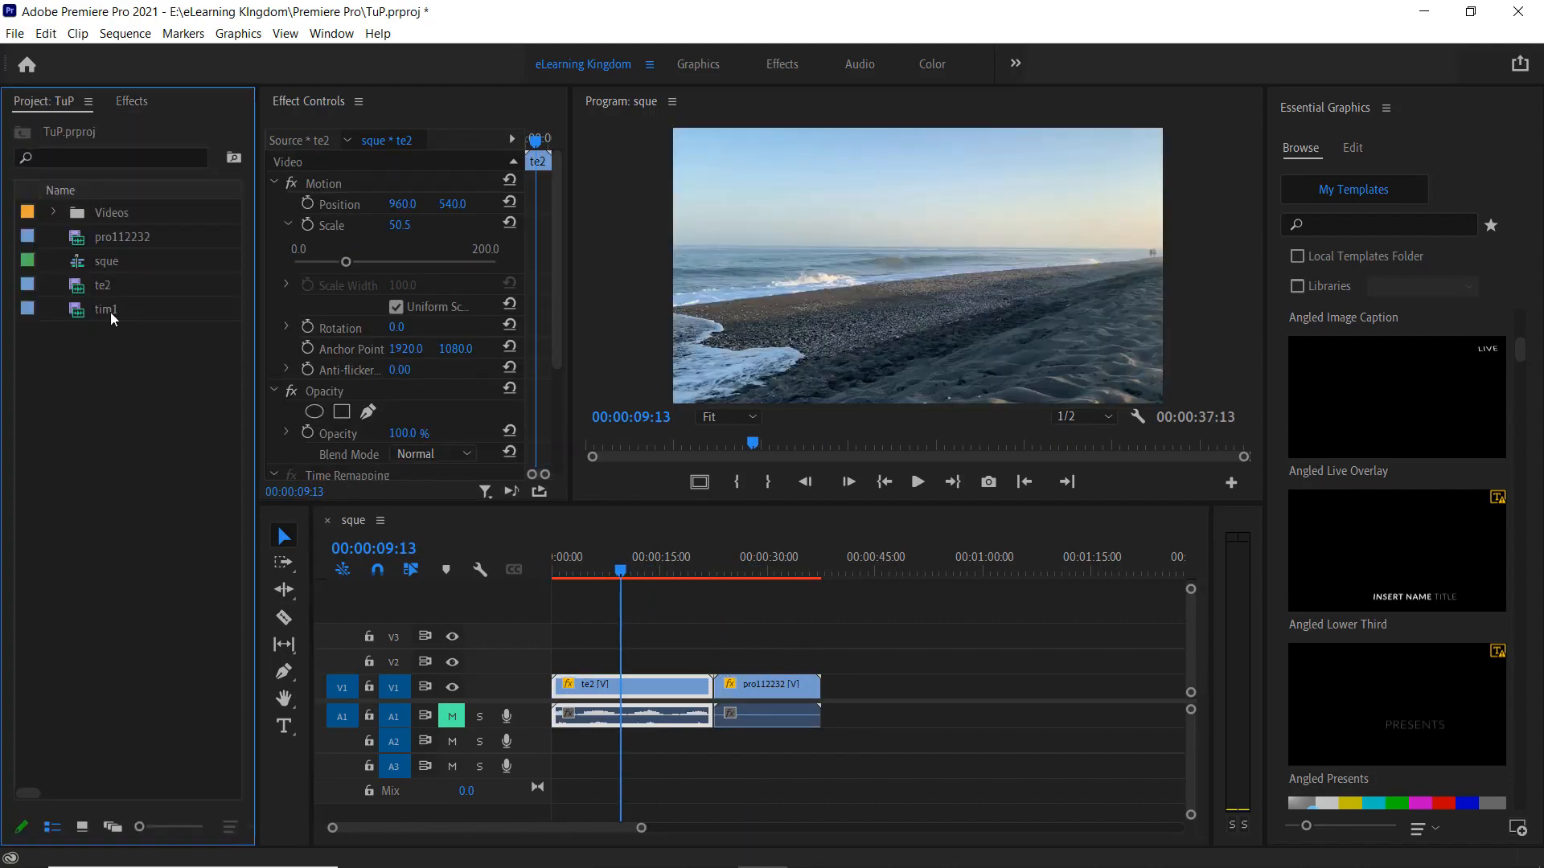
right_click(109, 482)
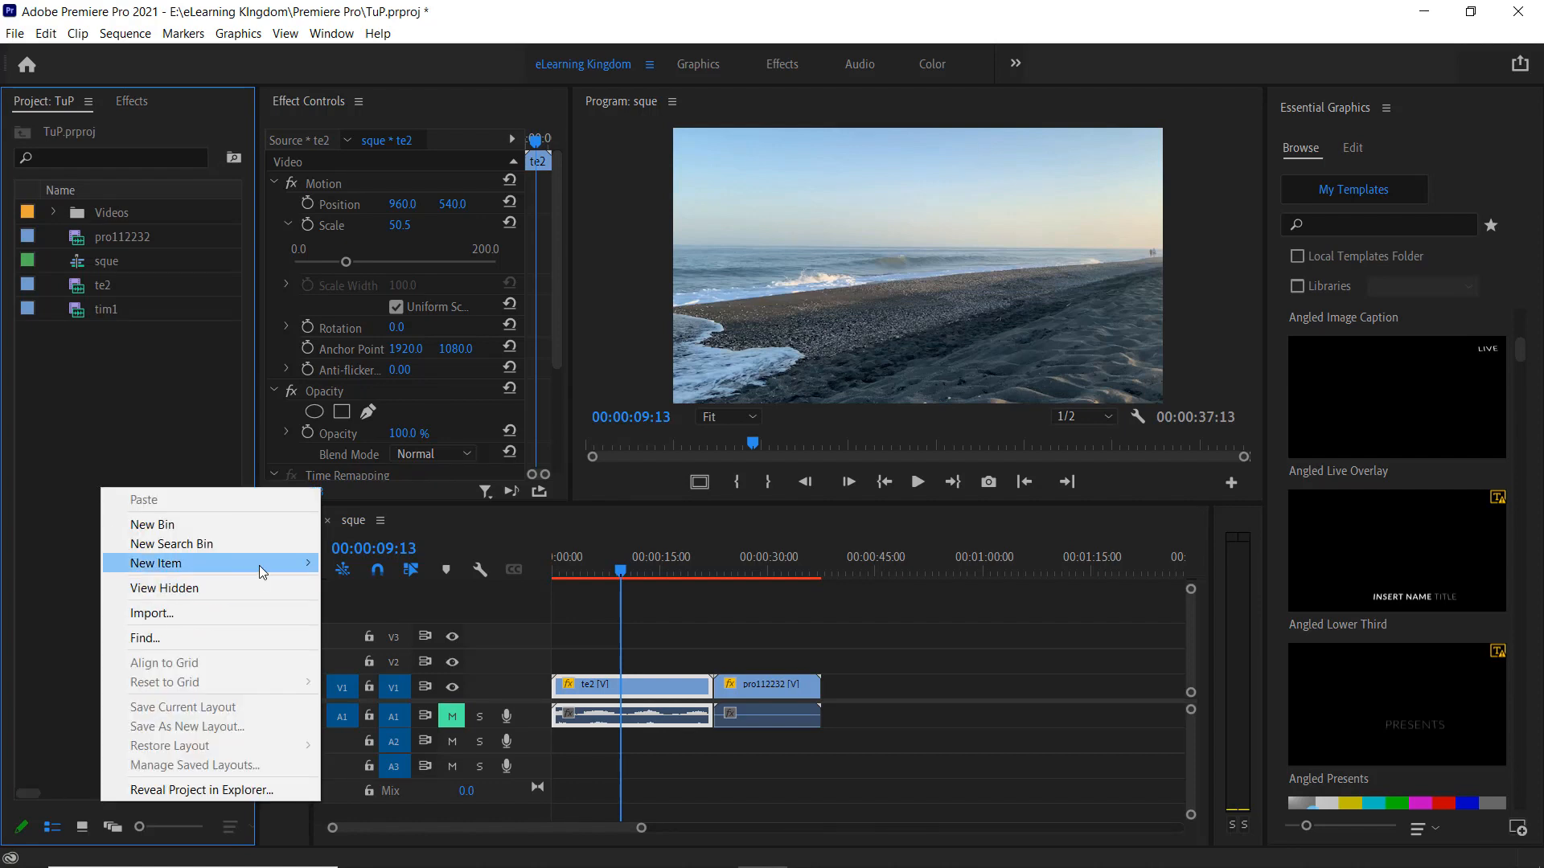
mouse_move(259, 566)
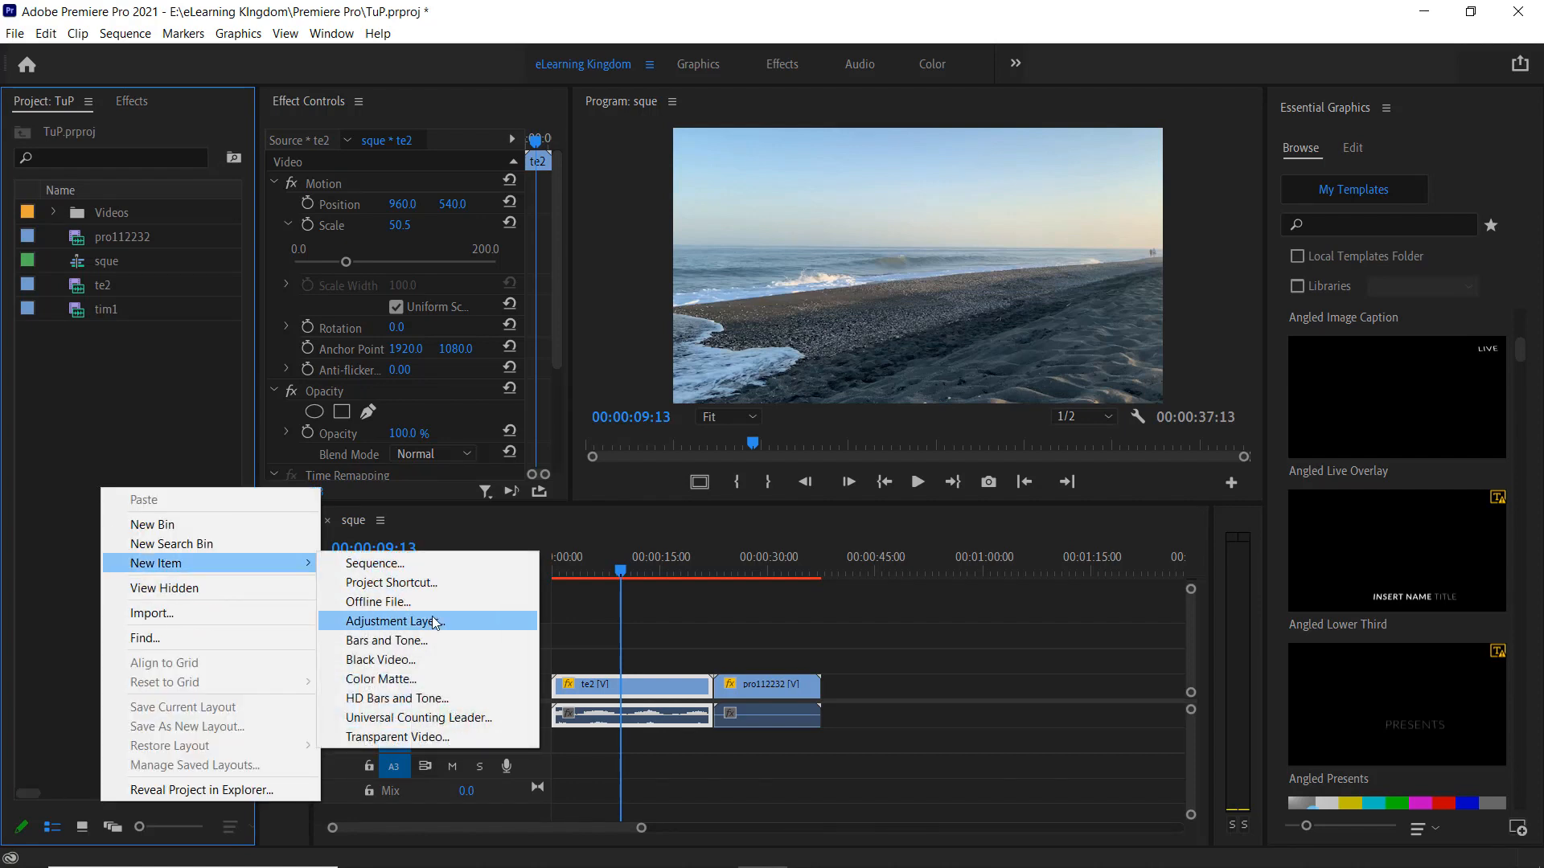
left_click(395, 621)
left_click(582, 507)
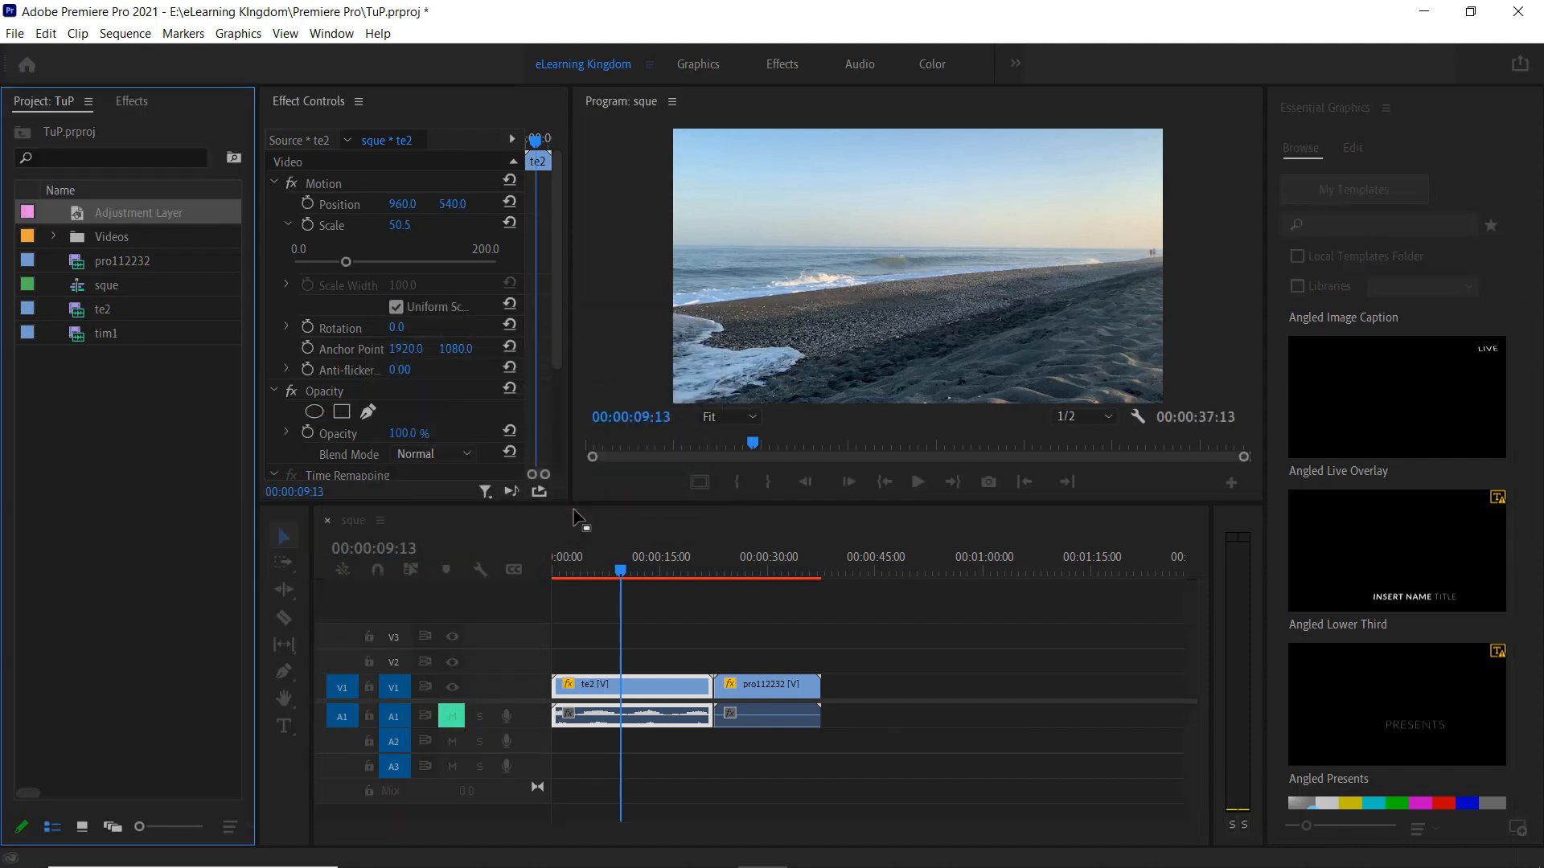
Step: Place the adjustment layer on track V2 so it spans both the te2 and pro112232 clips, and return the playhead to the sequence's start
left_click(109, 213)
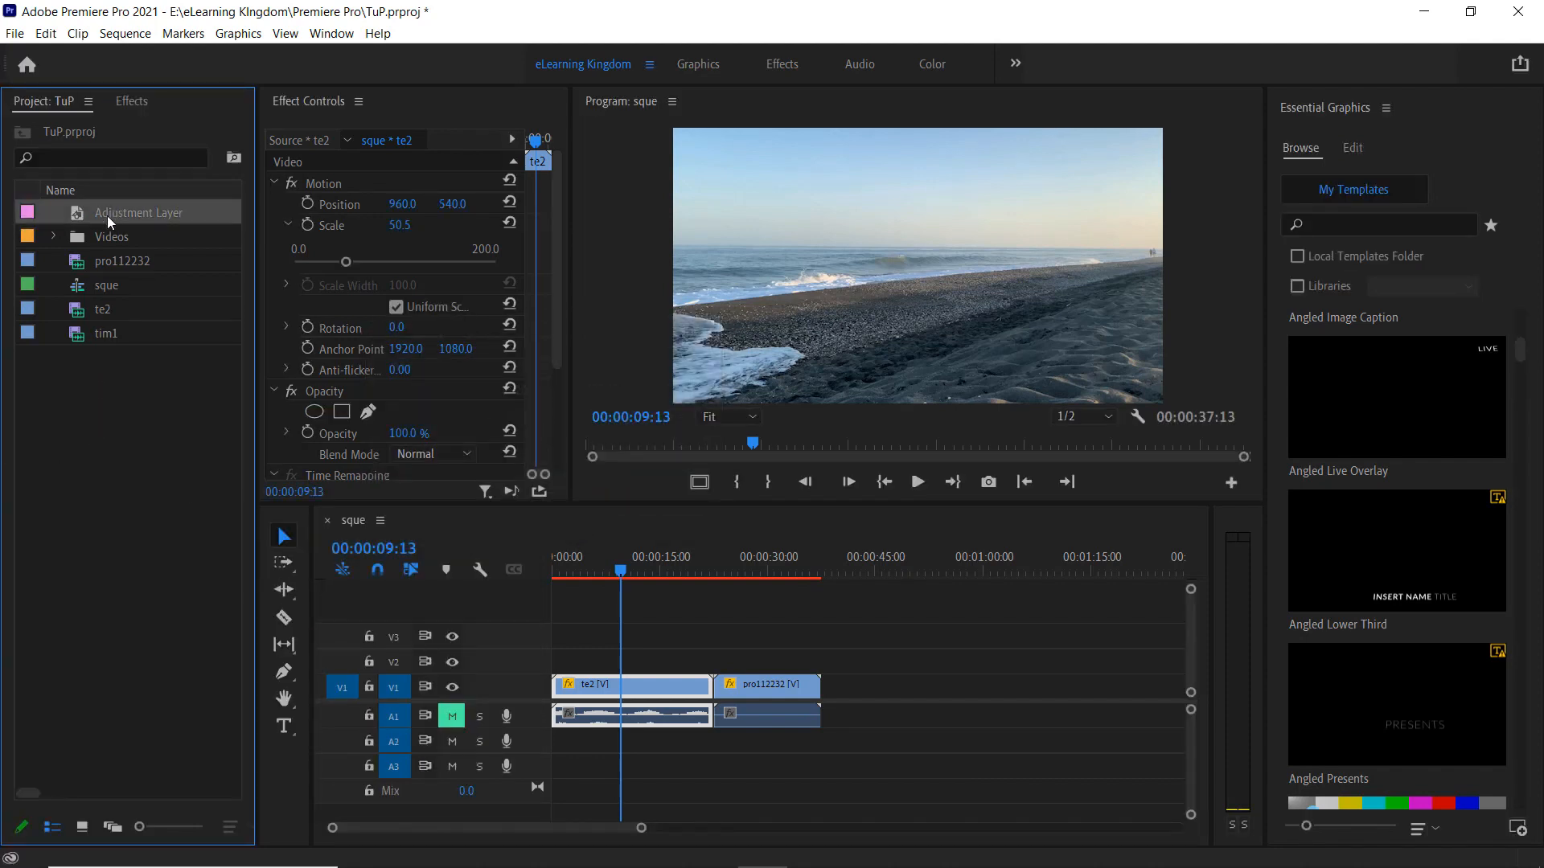
left_click_drag(102, 211, 823, 676)
left_click(569, 573)
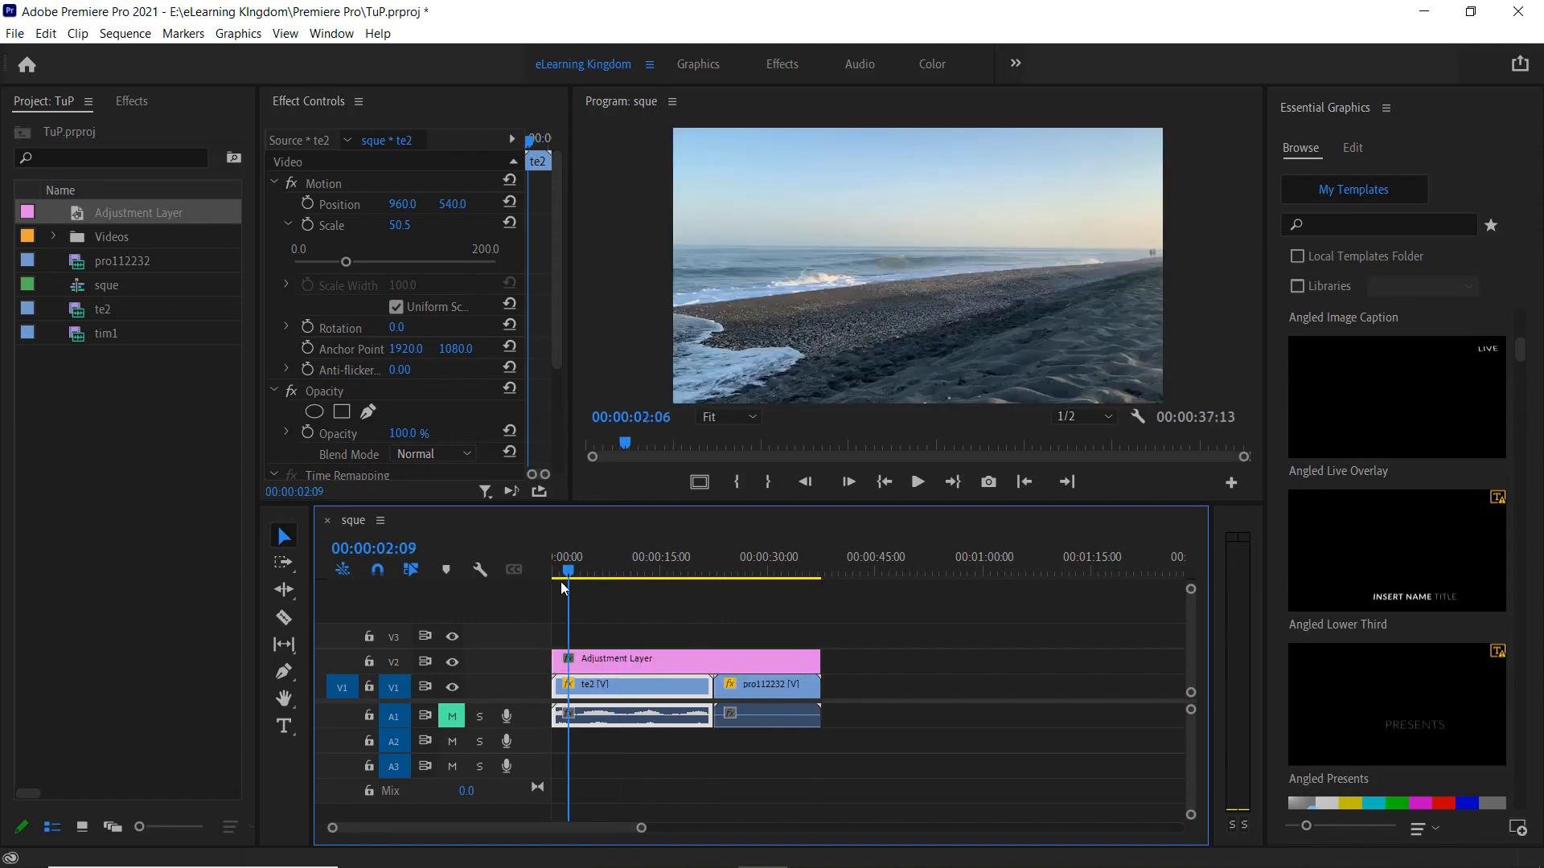
left_click_drag(562, 585, 543, 653)
Step: Apply the Crop video effect to the adjustment layer on track V2
left_click(727, 660)
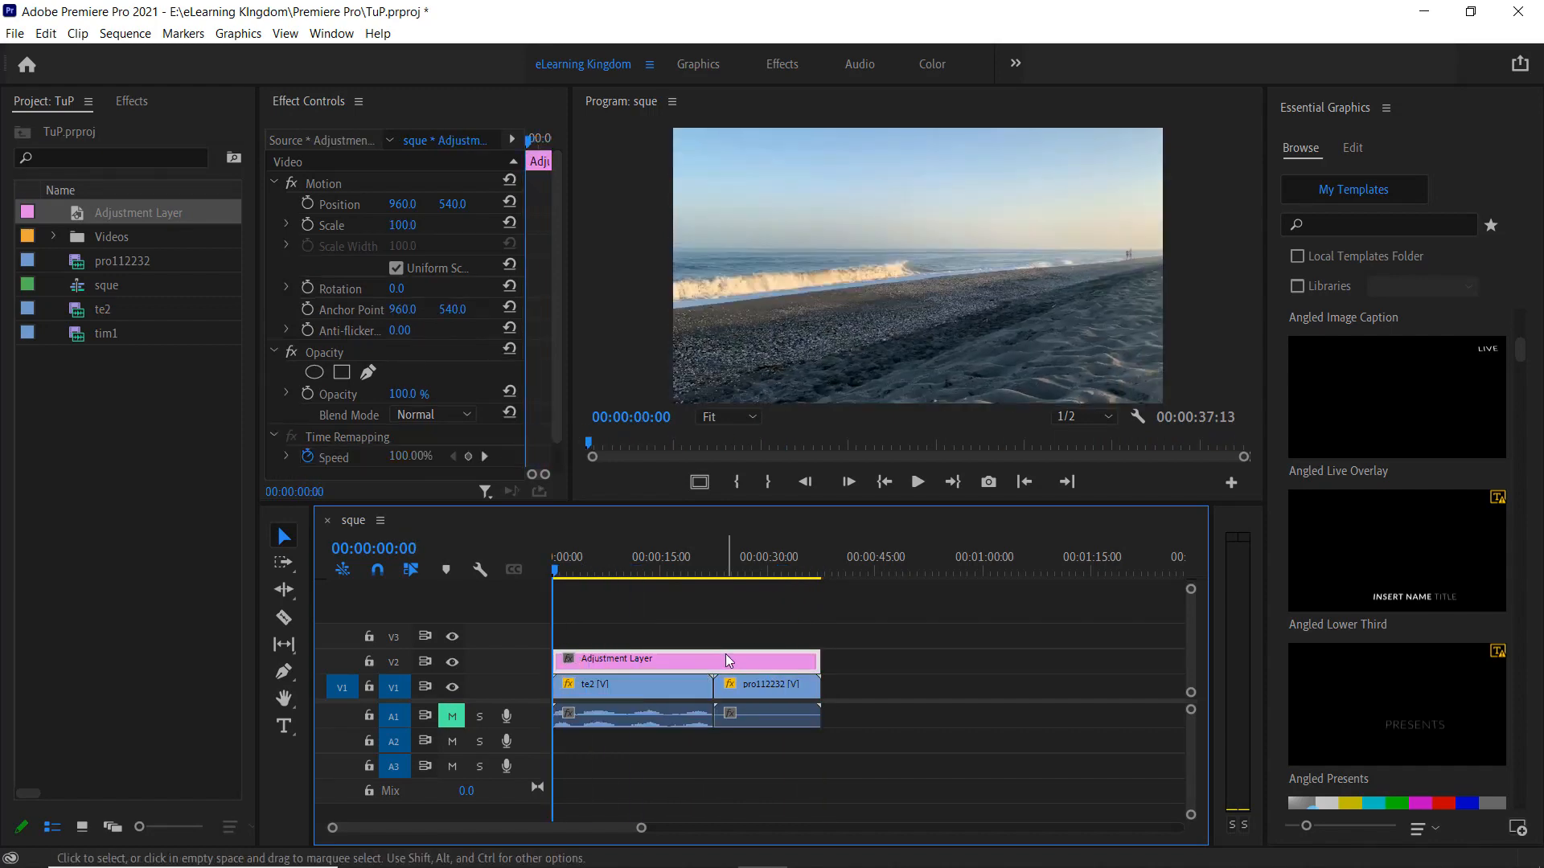
left_click(131, 103)
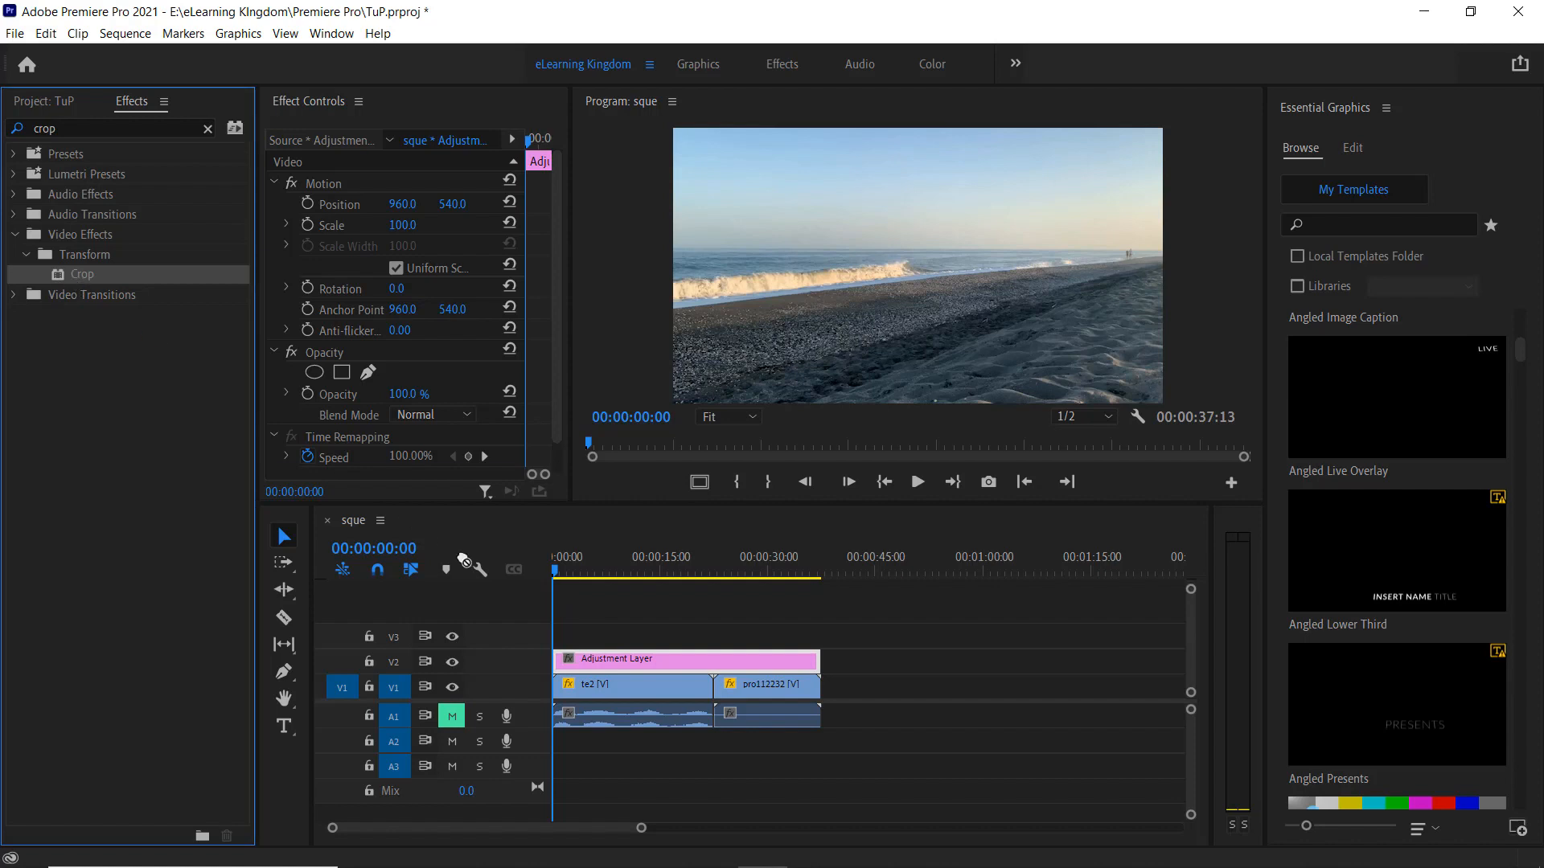
left_click_drag(464, 561, 639, 674)
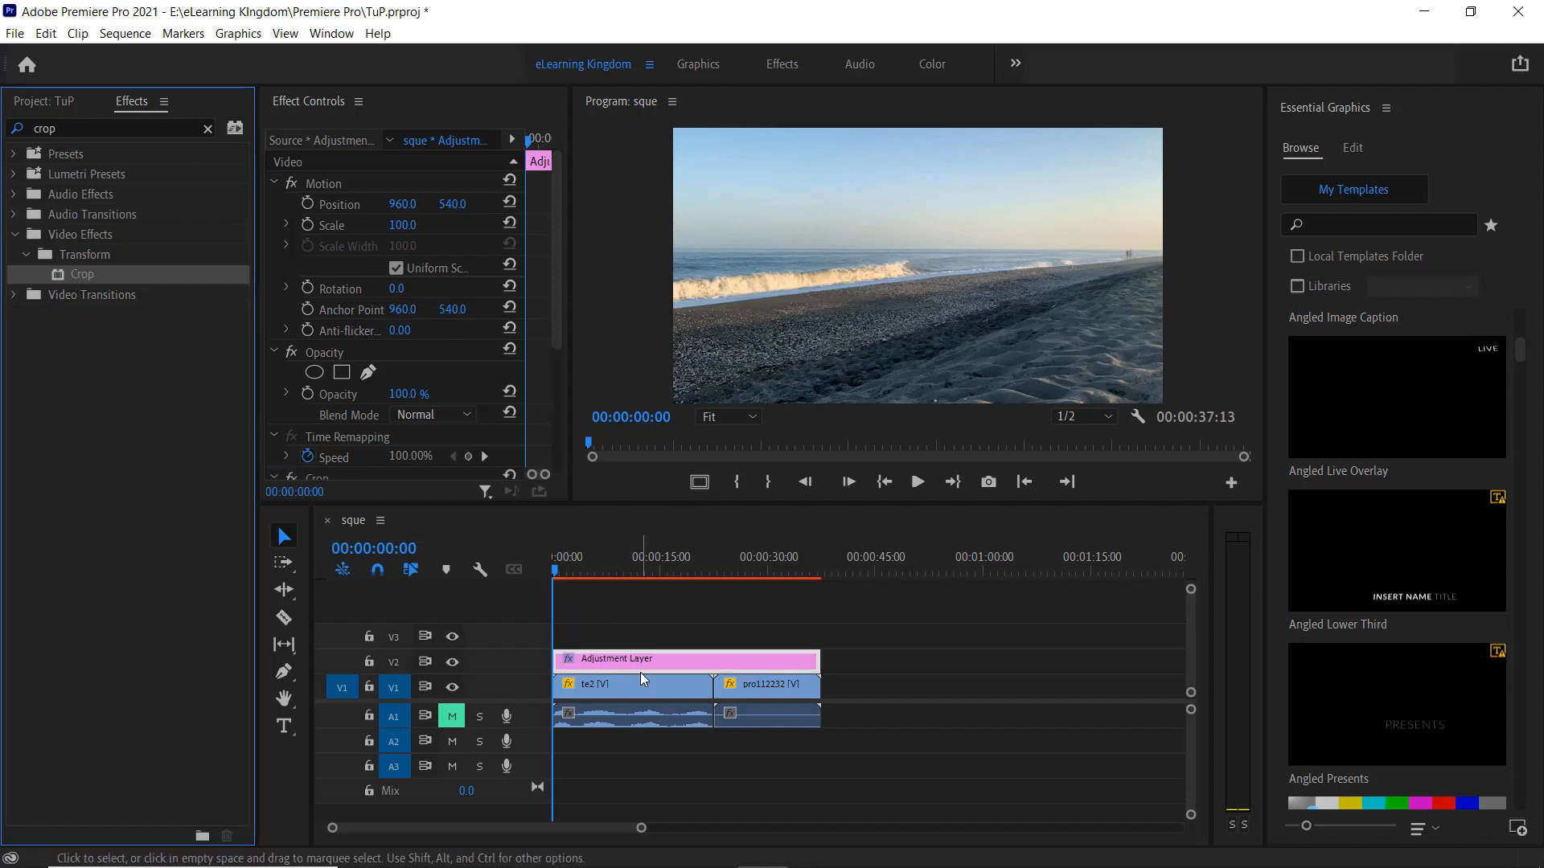
Step: Set the adjustment layer's Crop effect to 15% at both the top and the bottom
left_click_drag(554, 571, 651, 641)
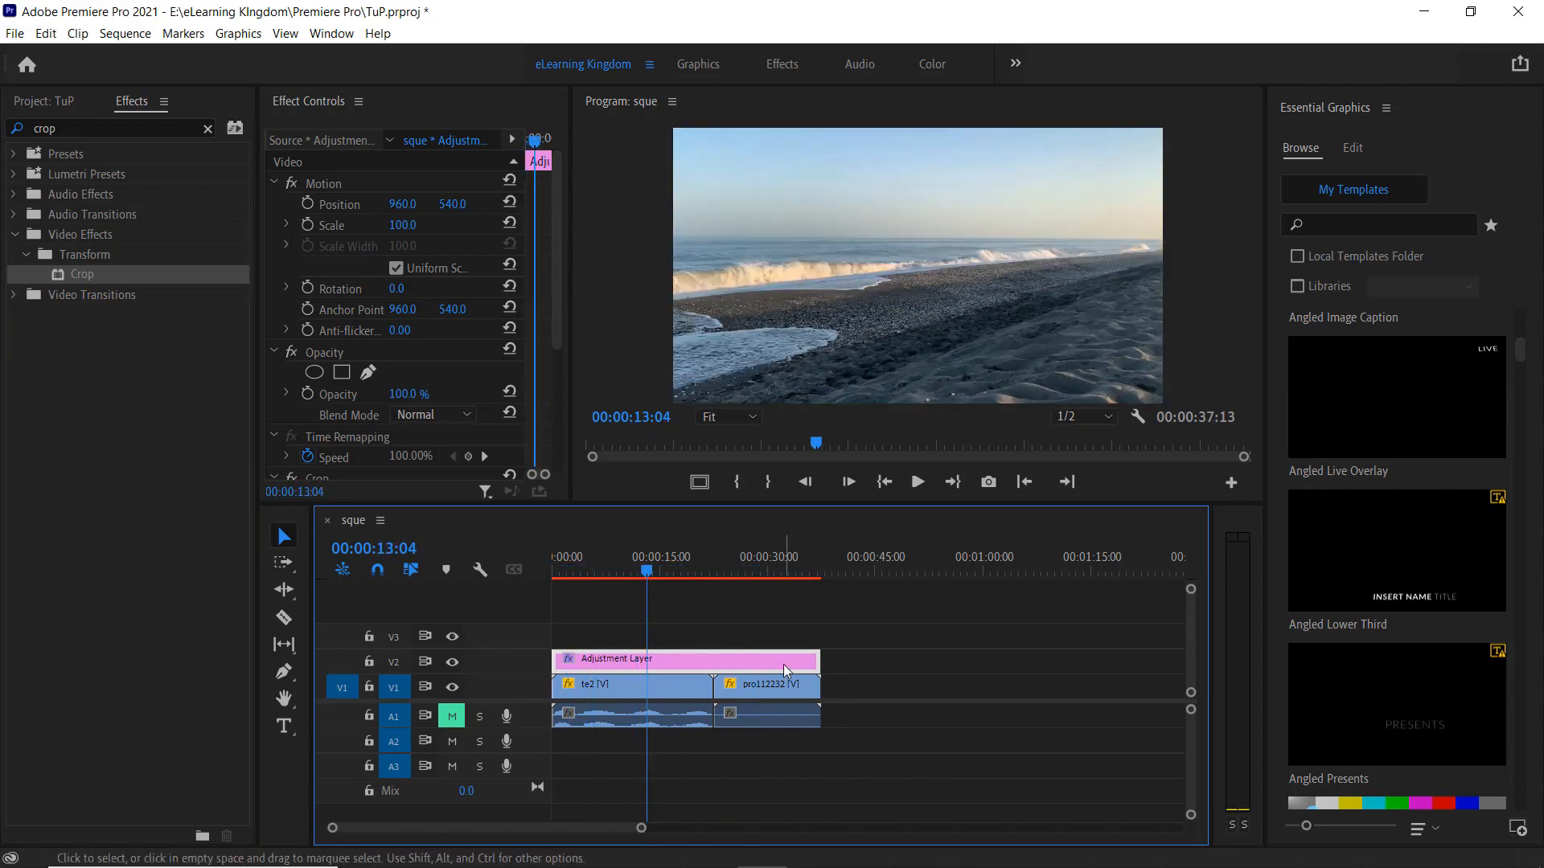
left_click(832, 665)
left_click(756, 663)
scroll(408, 354, "down", 5)
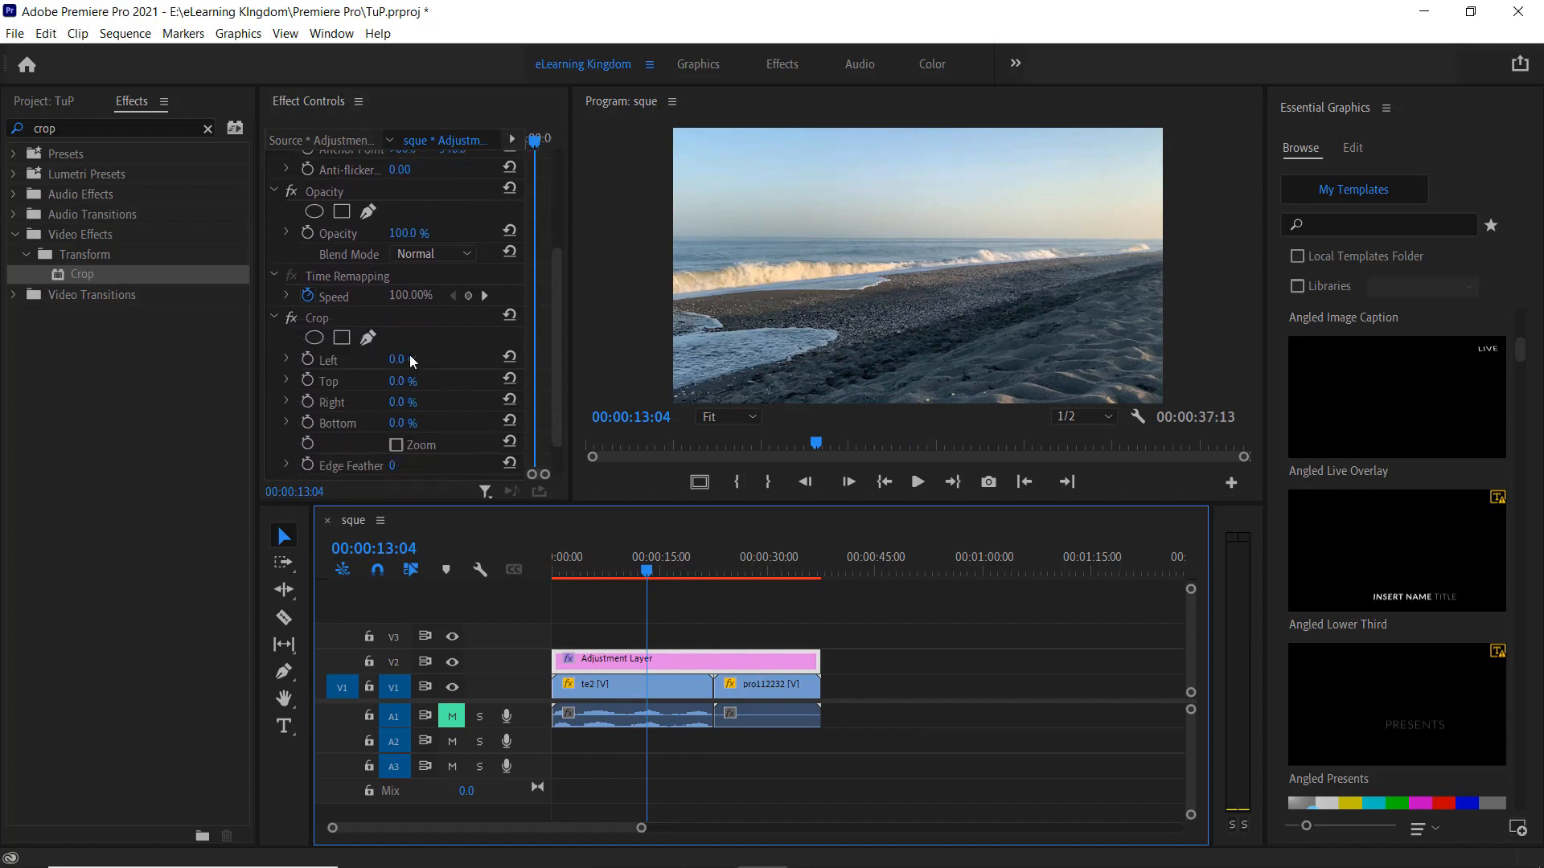
left_click(313, 280)
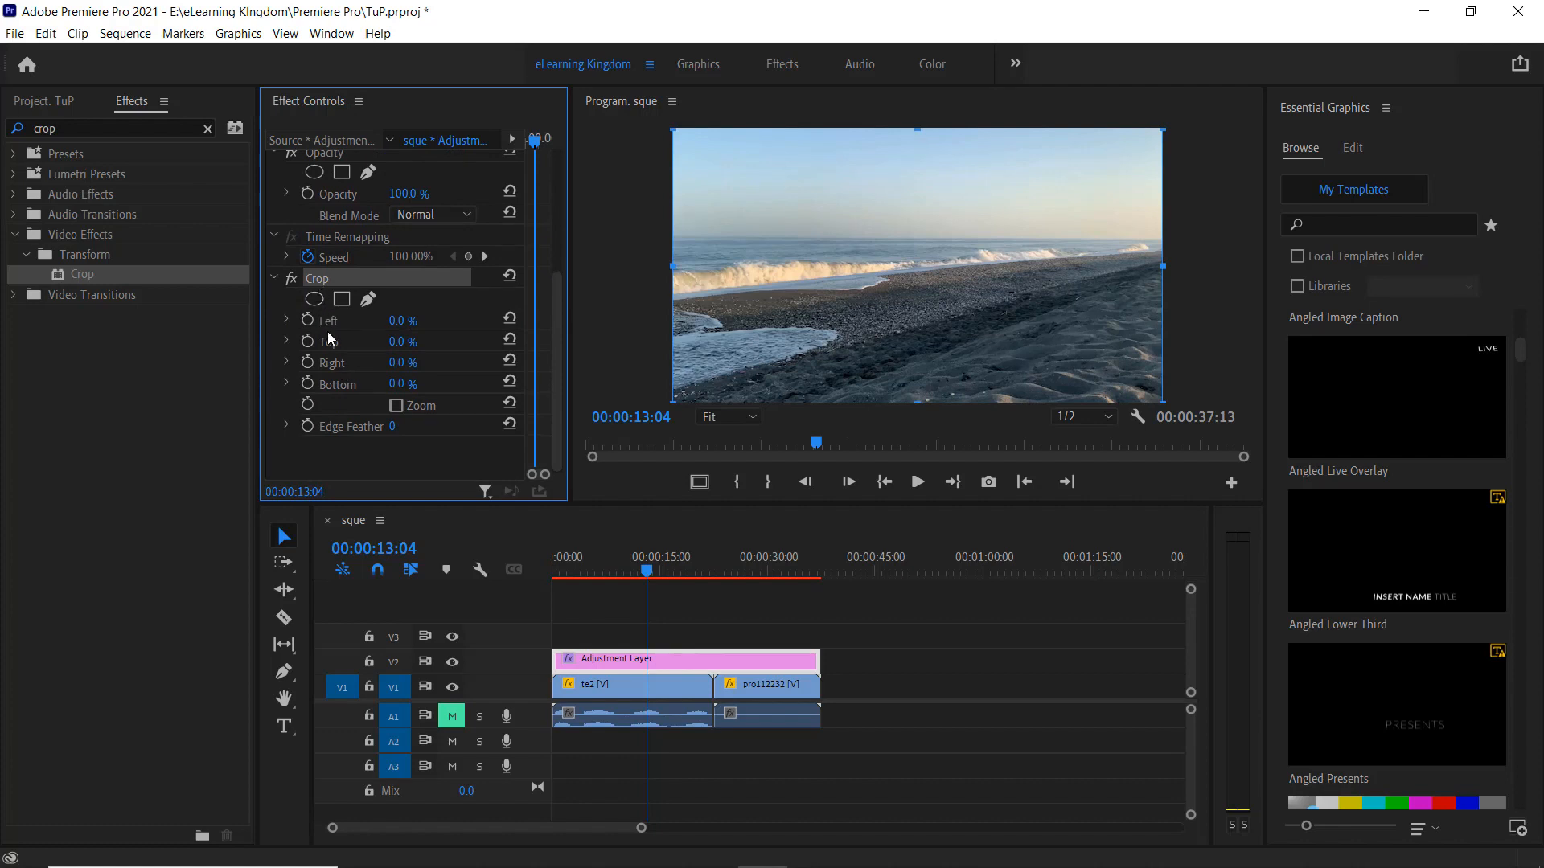
scroll(327, 332, "up", 2)
scroll(326, 334, "down", 2)
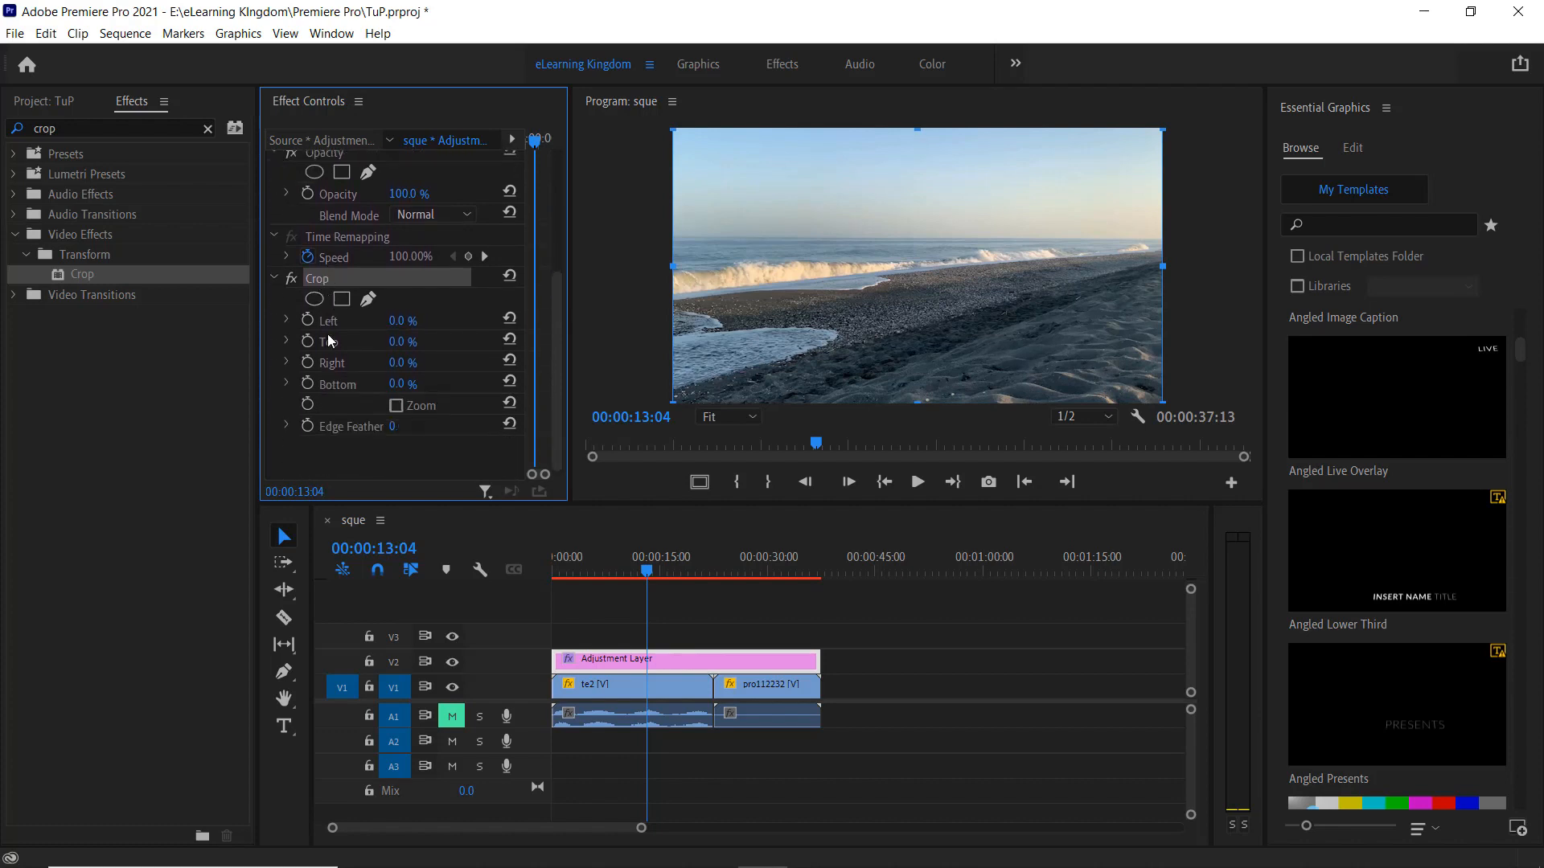
left_click(400, 342)
key("Return")
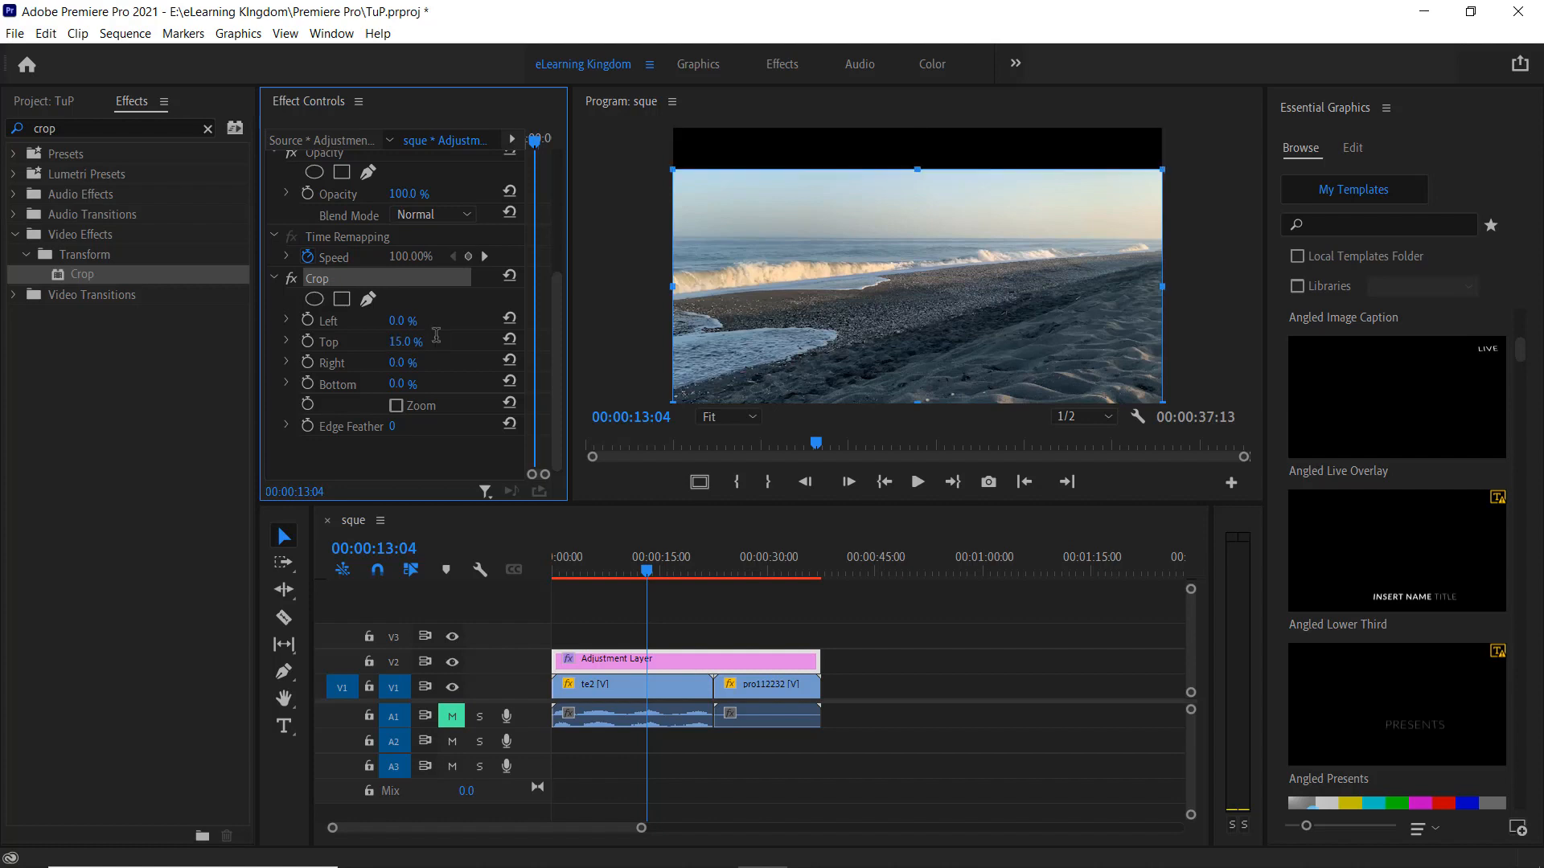
left_click(401, 383)
type("15")
key("Return")
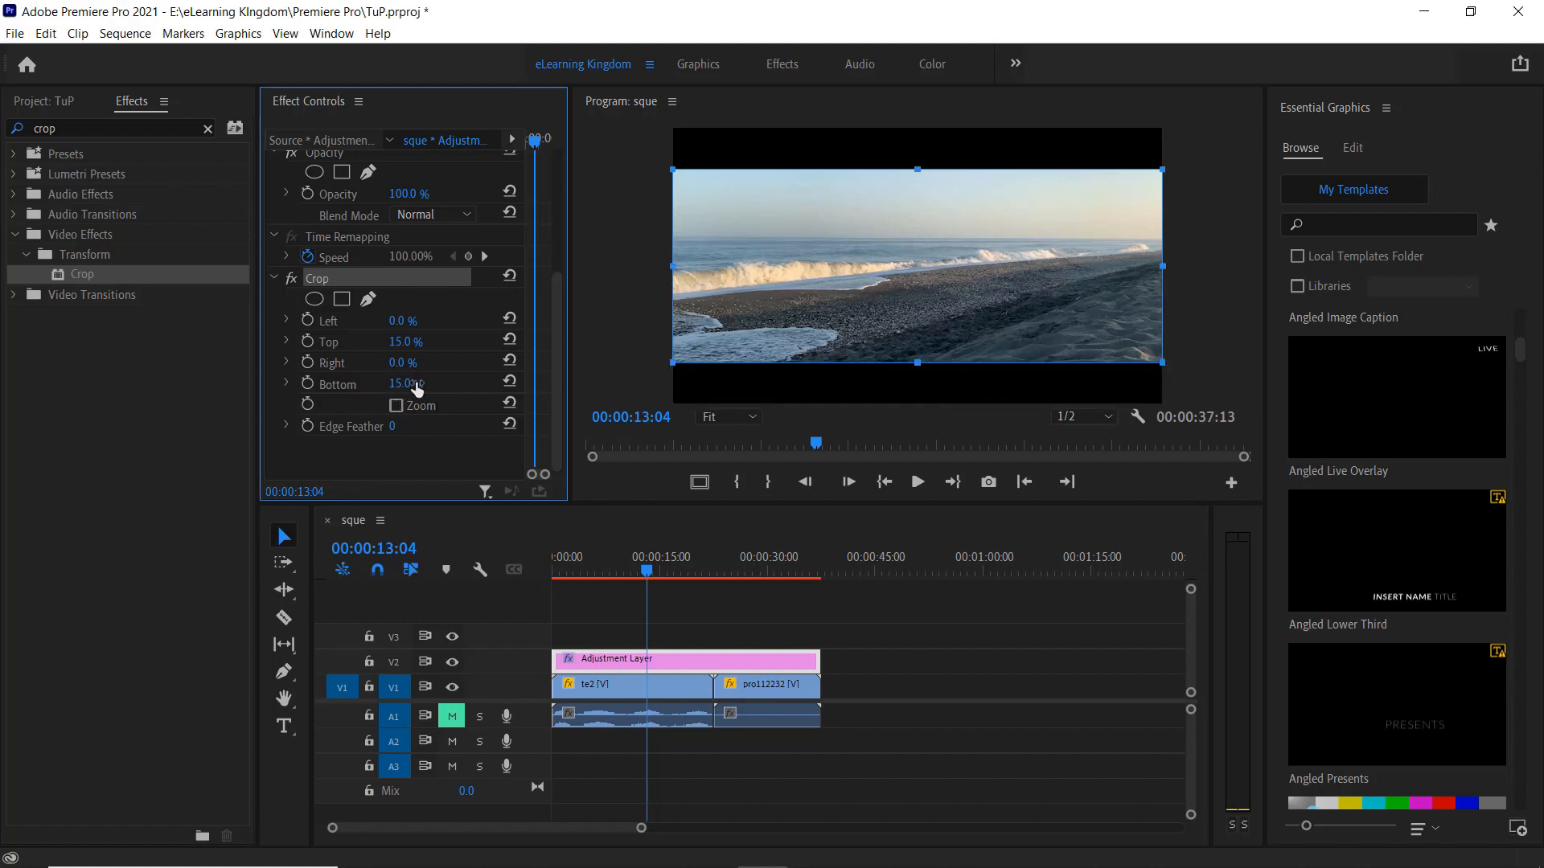
Step: Play the sequence from its start to review the black bars above and below the te2 footage
left_click_drag(647, 572, 513, 582)
left_click(917, 481)
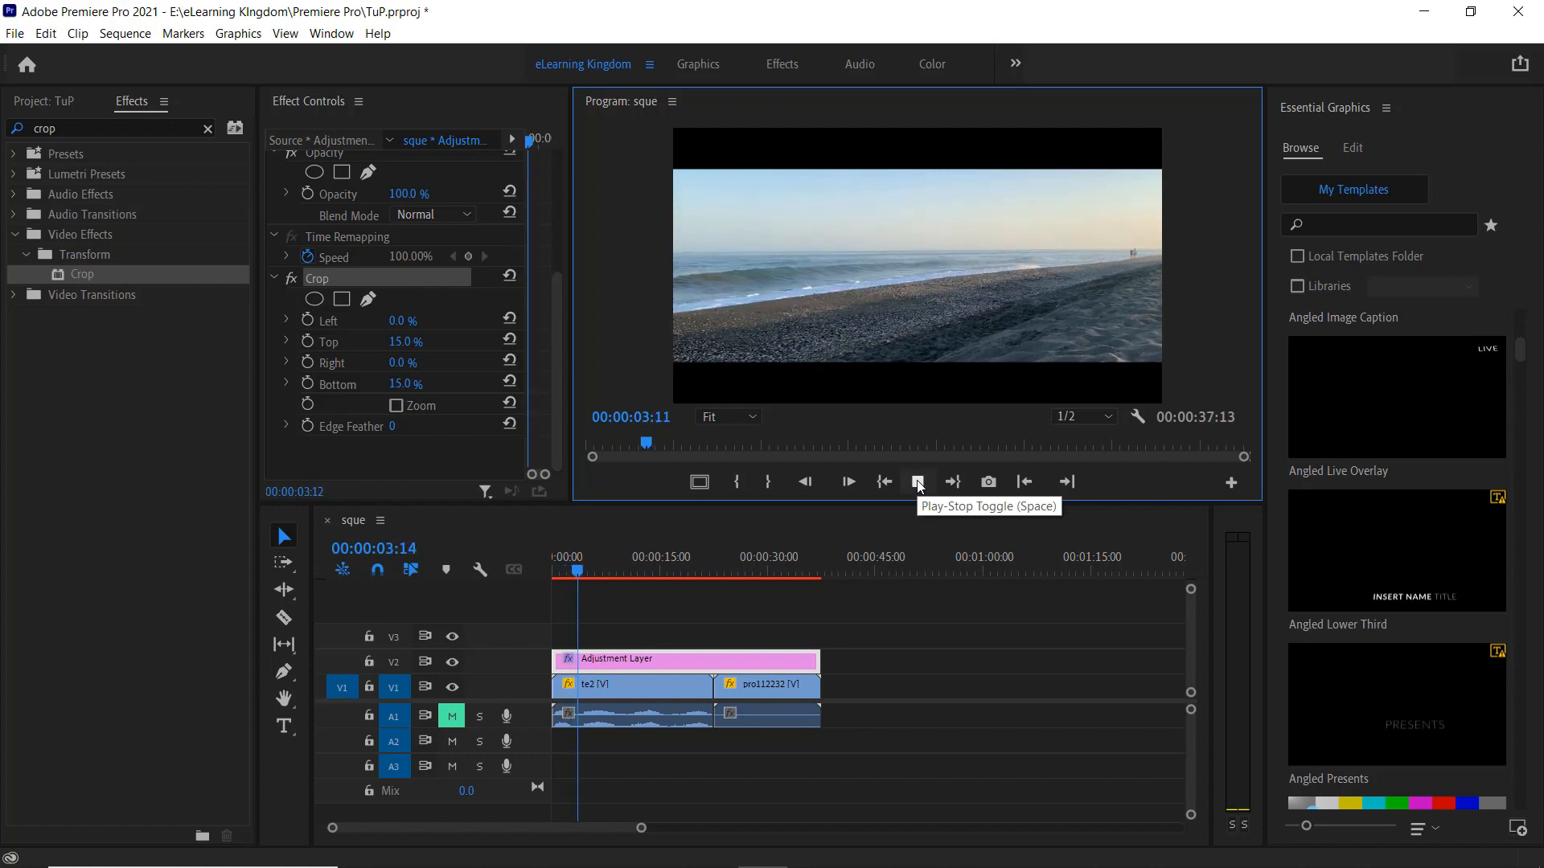
left_click(917, 481)
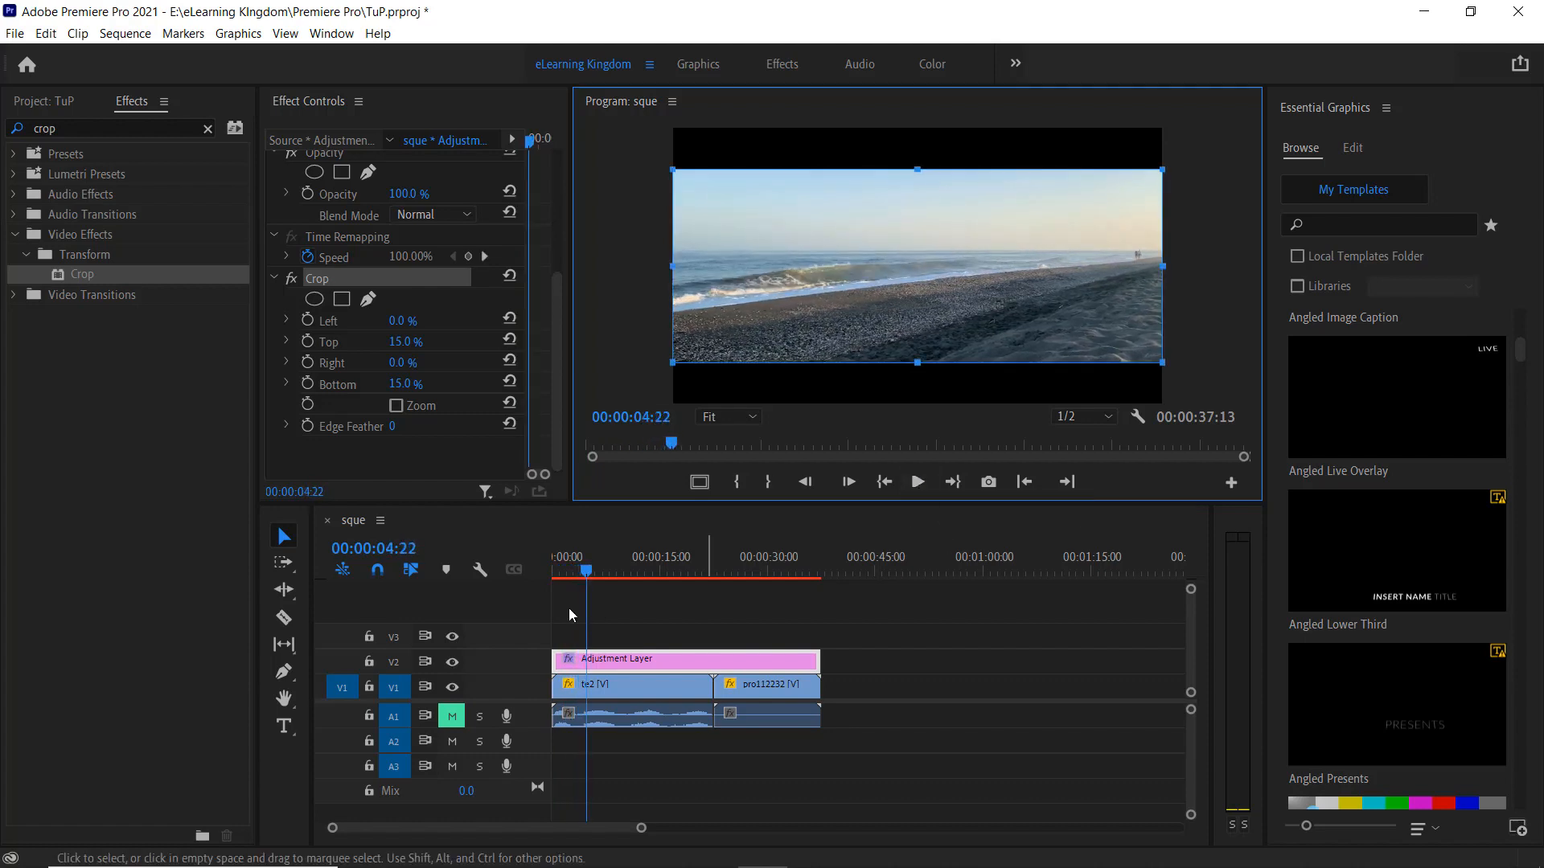
left_click_drag(588, 576, 604, 577)
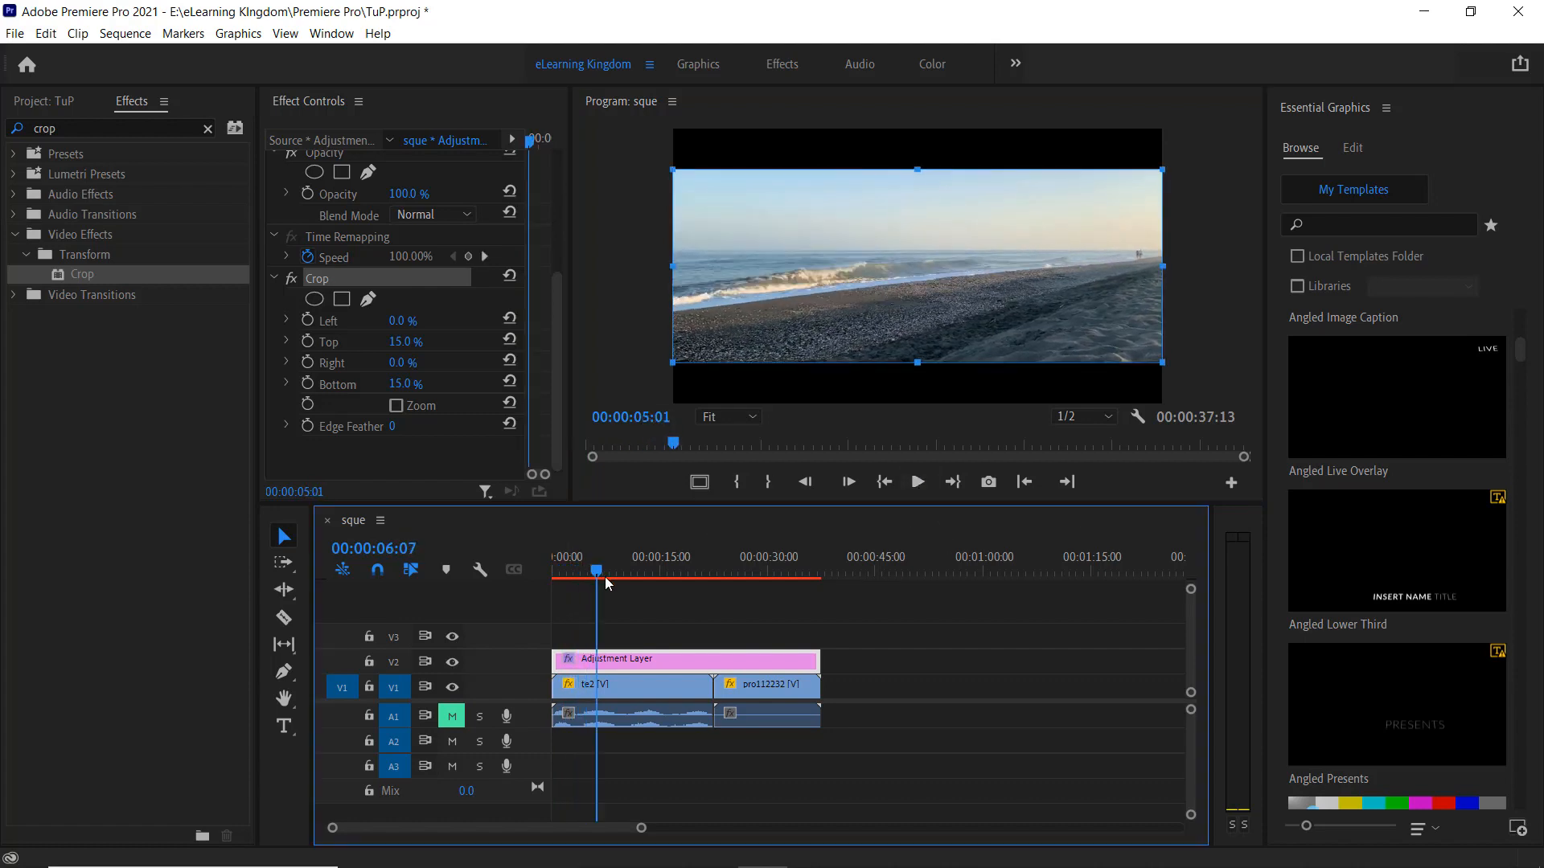
Step: Reset the bottom and top values of the adjustment layer's Crop effect to their defaults
left_click(406, 384)
left_click(509, 382)
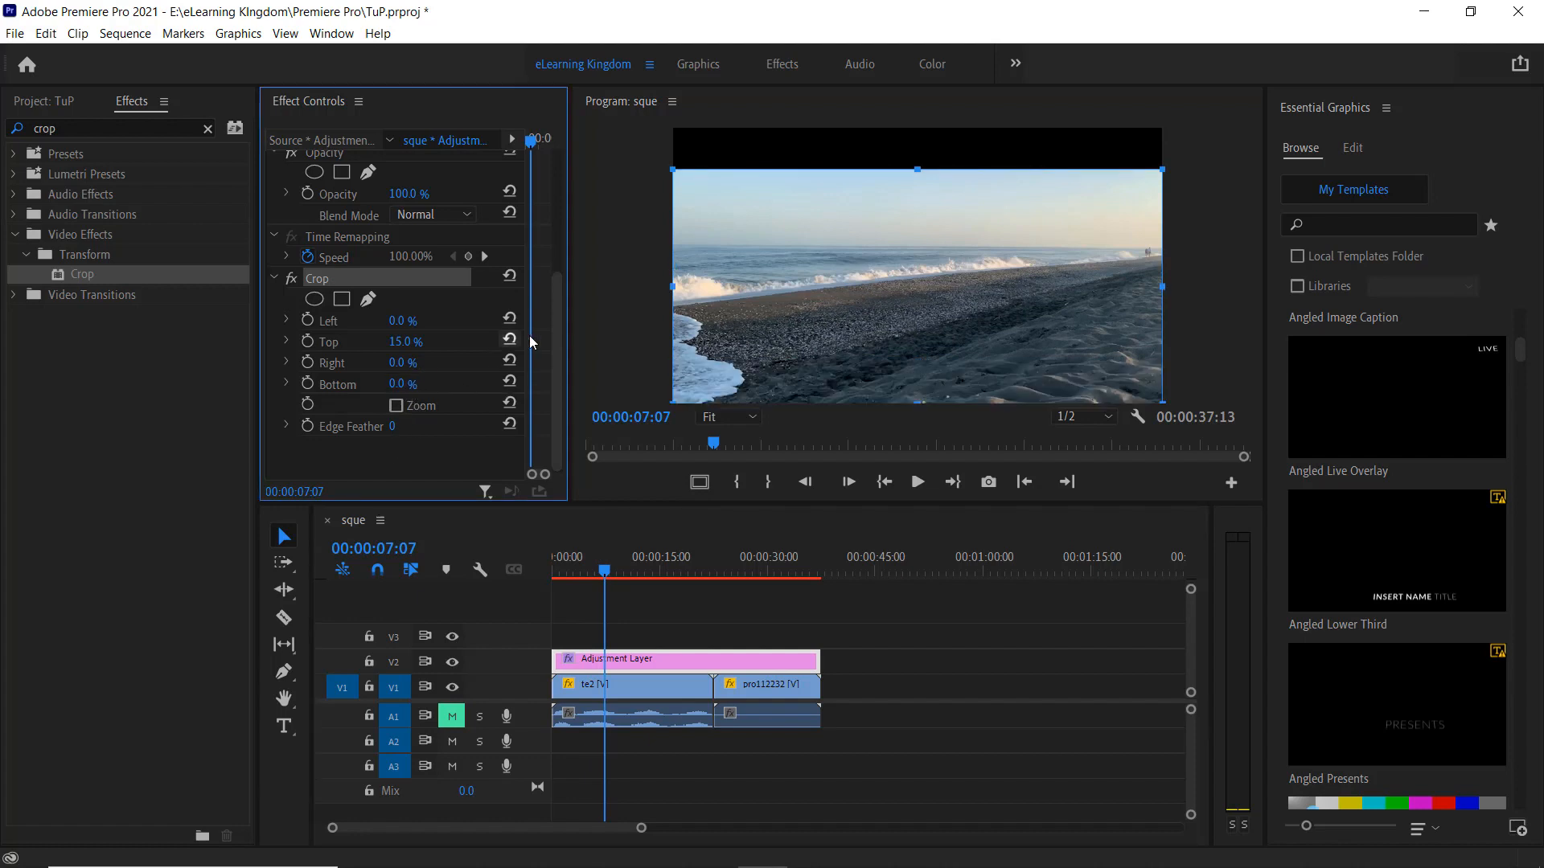
left_click(509, 338)
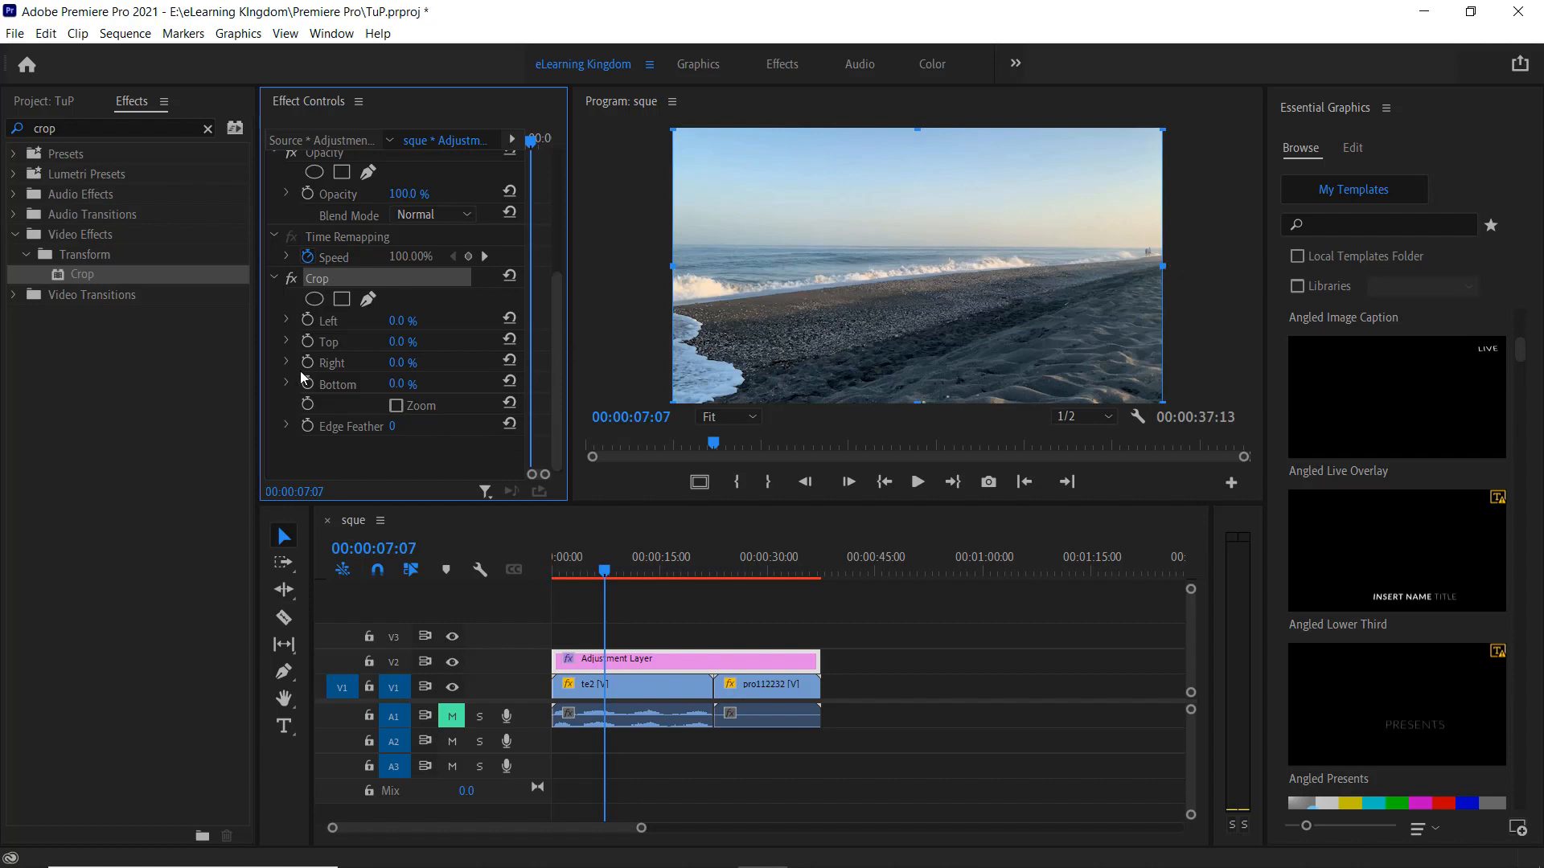
Step: Set the adjustment layer's Crop effect to 10% at both the left and the right
left_click(401, 321)
type("10")
key("Return")
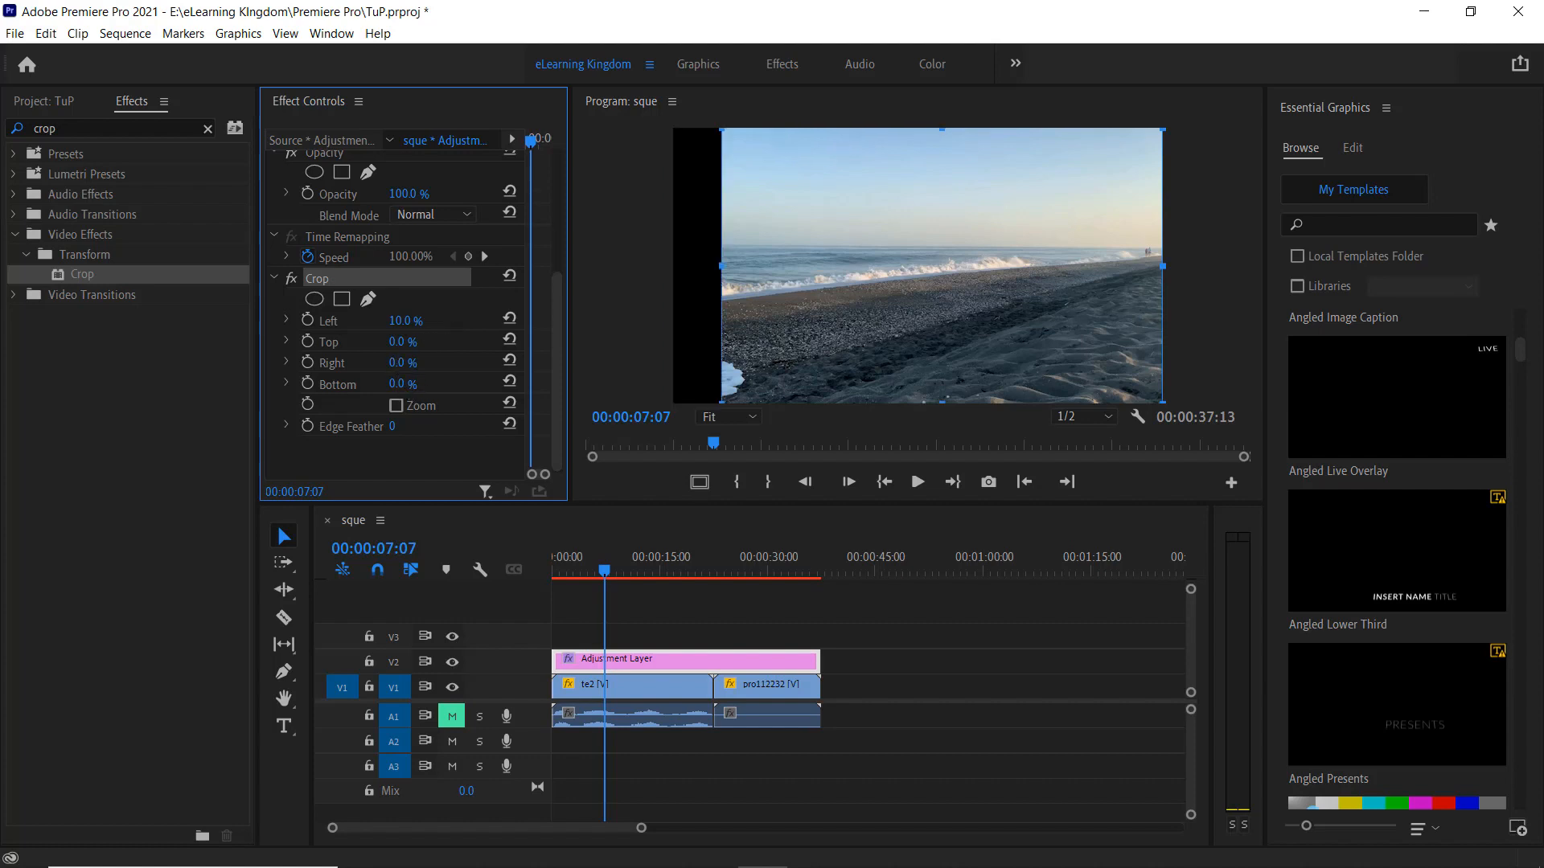
left_click(402, 363)
type("10")
key("Return")
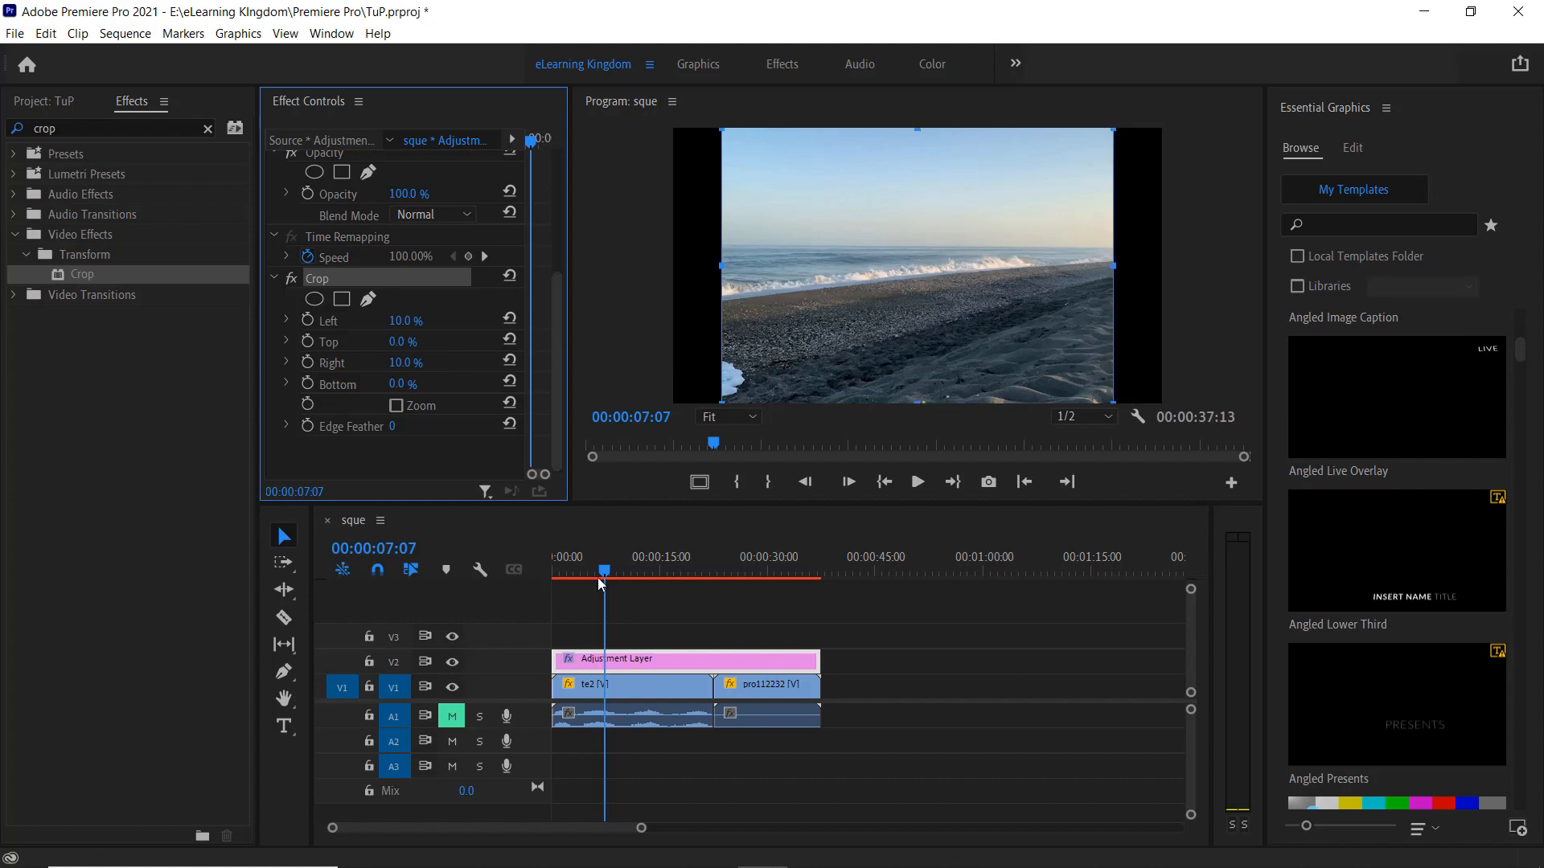
Step: Play parts of the te2 and pro112232 clips to review the black side bars
left_click(918, 481)
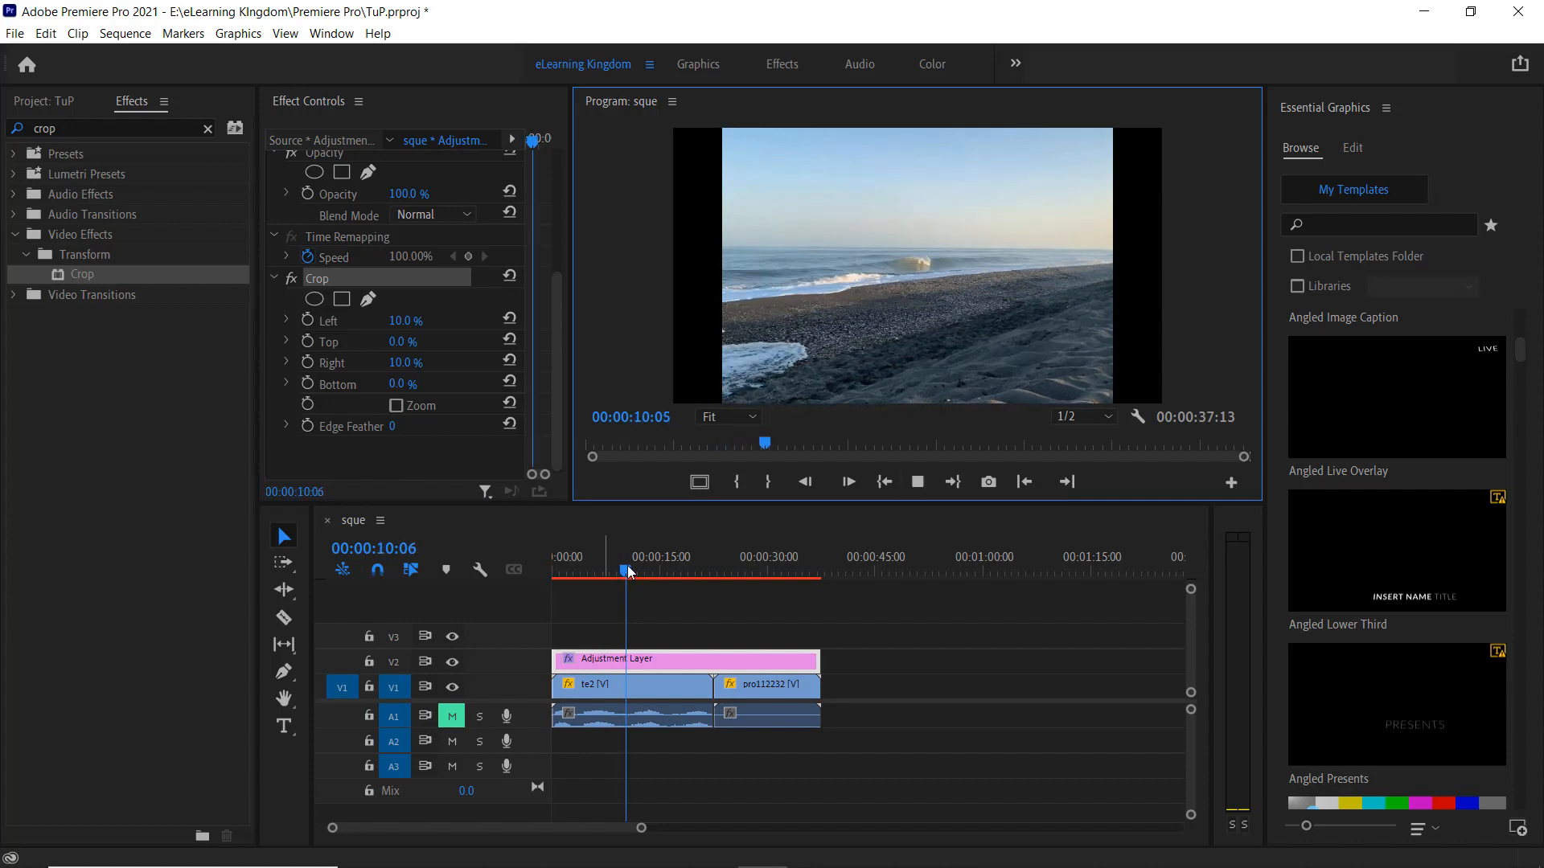
left_click_drag(675, 590, 754, 595)
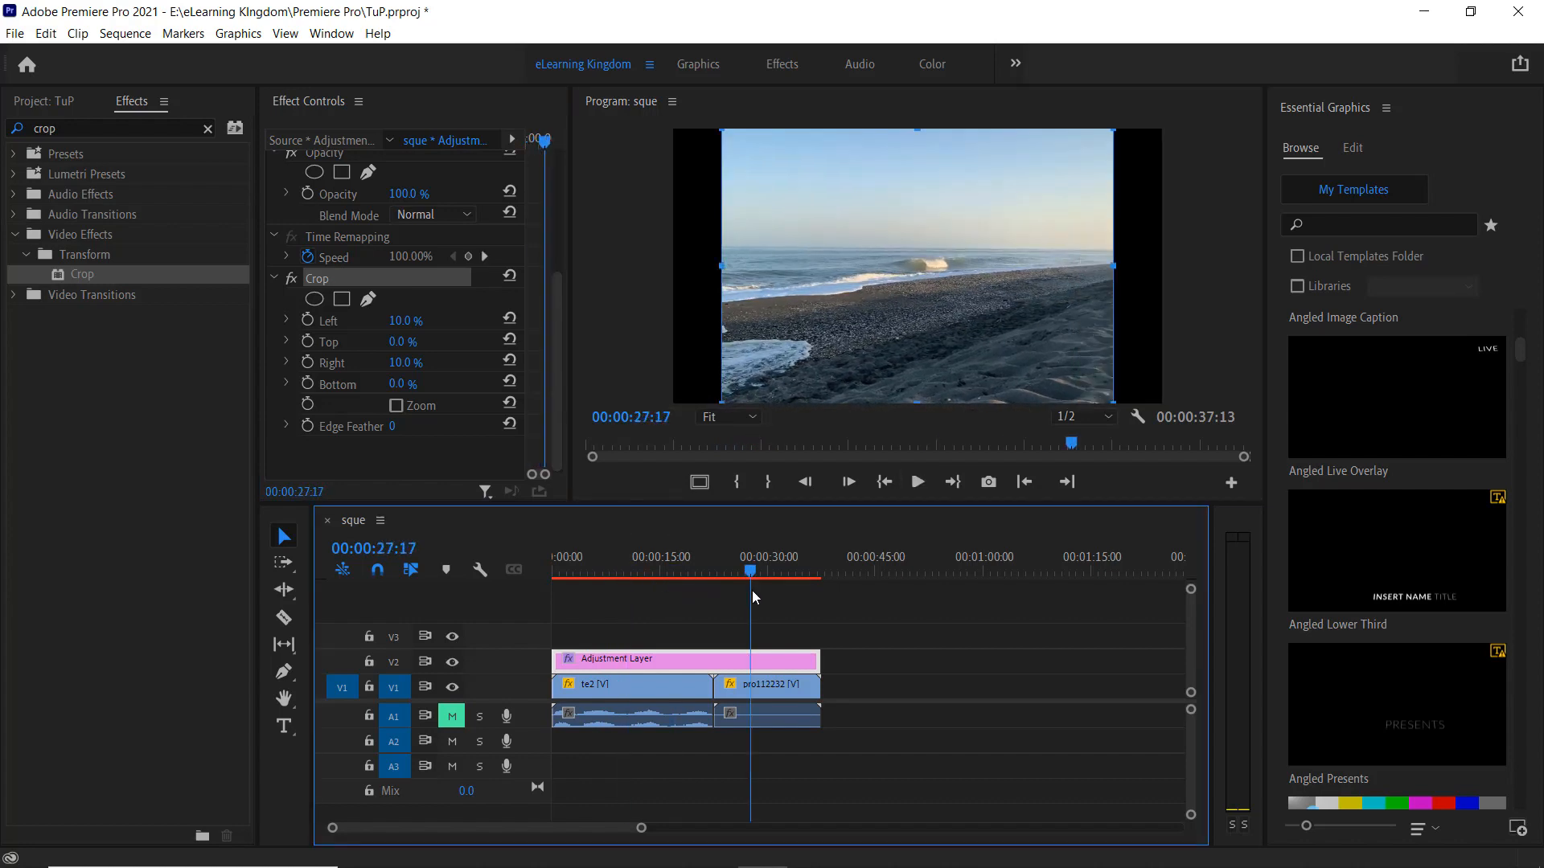
left_click(917, 482)
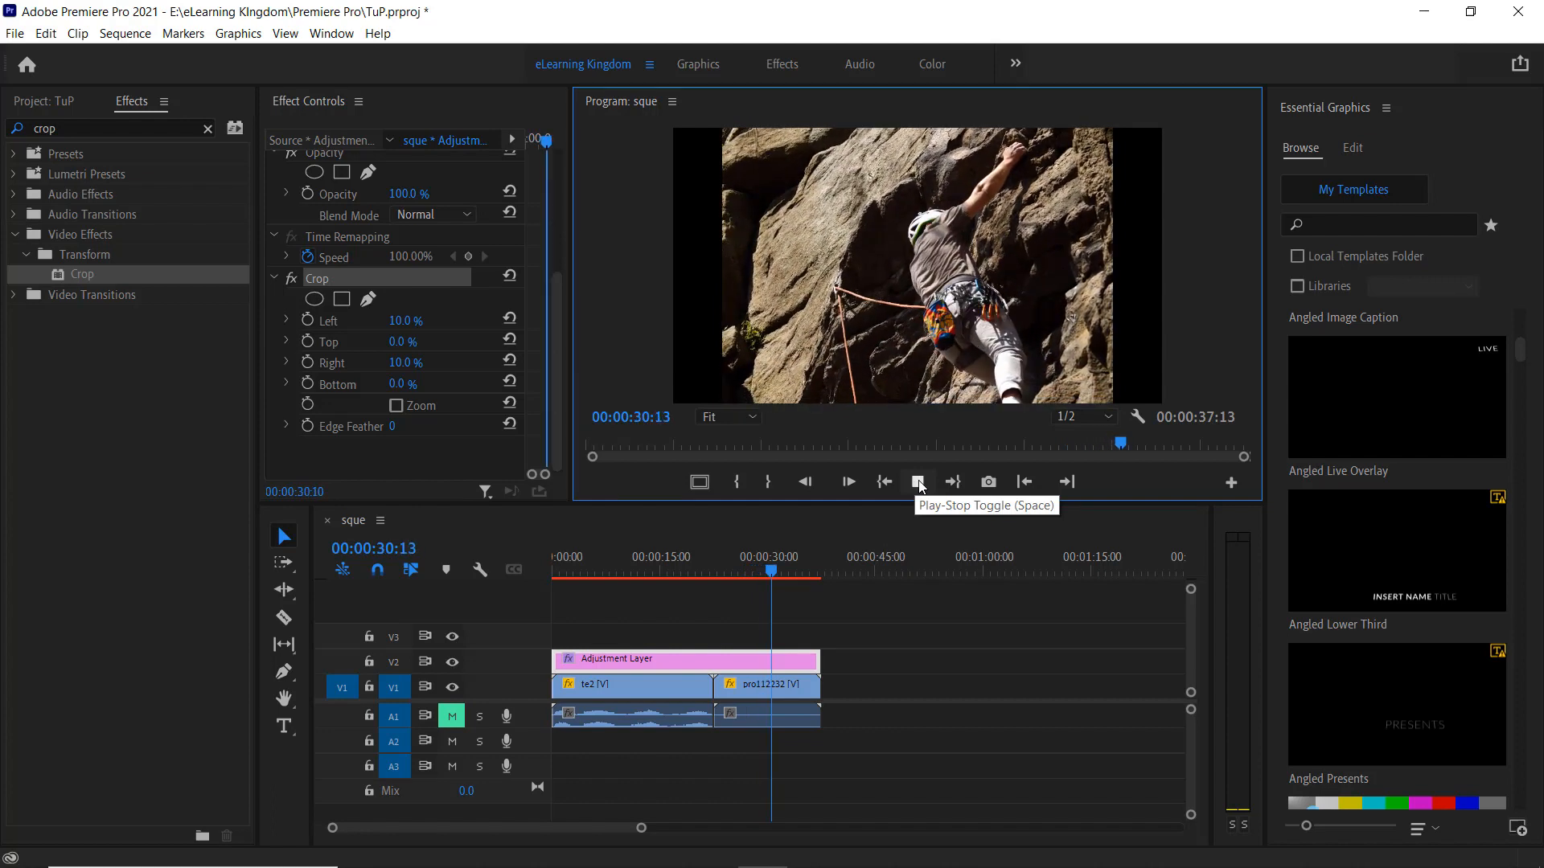
left_click(919, 485)
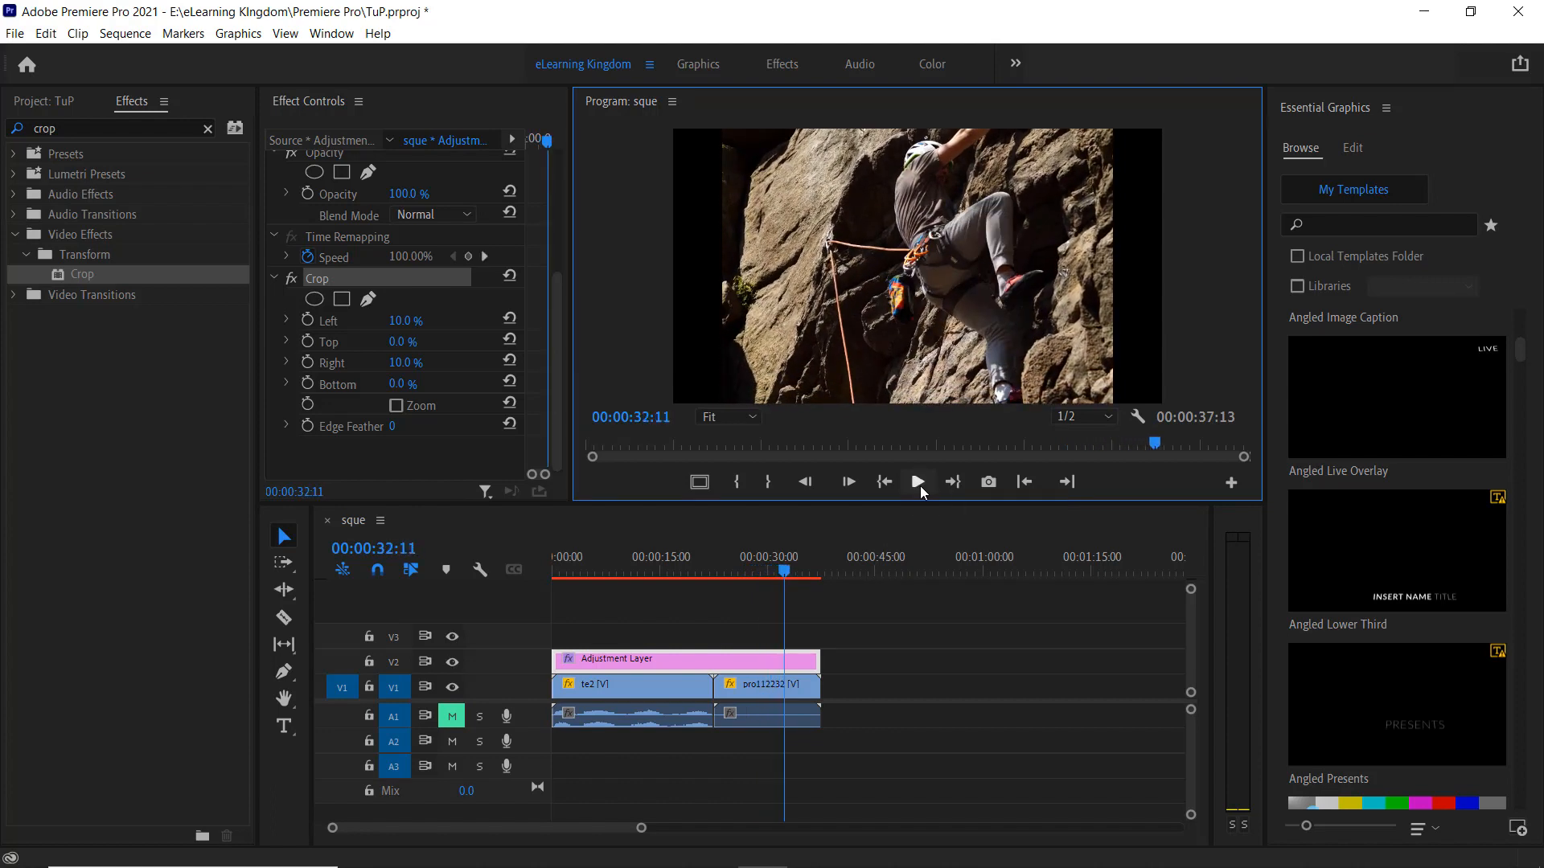